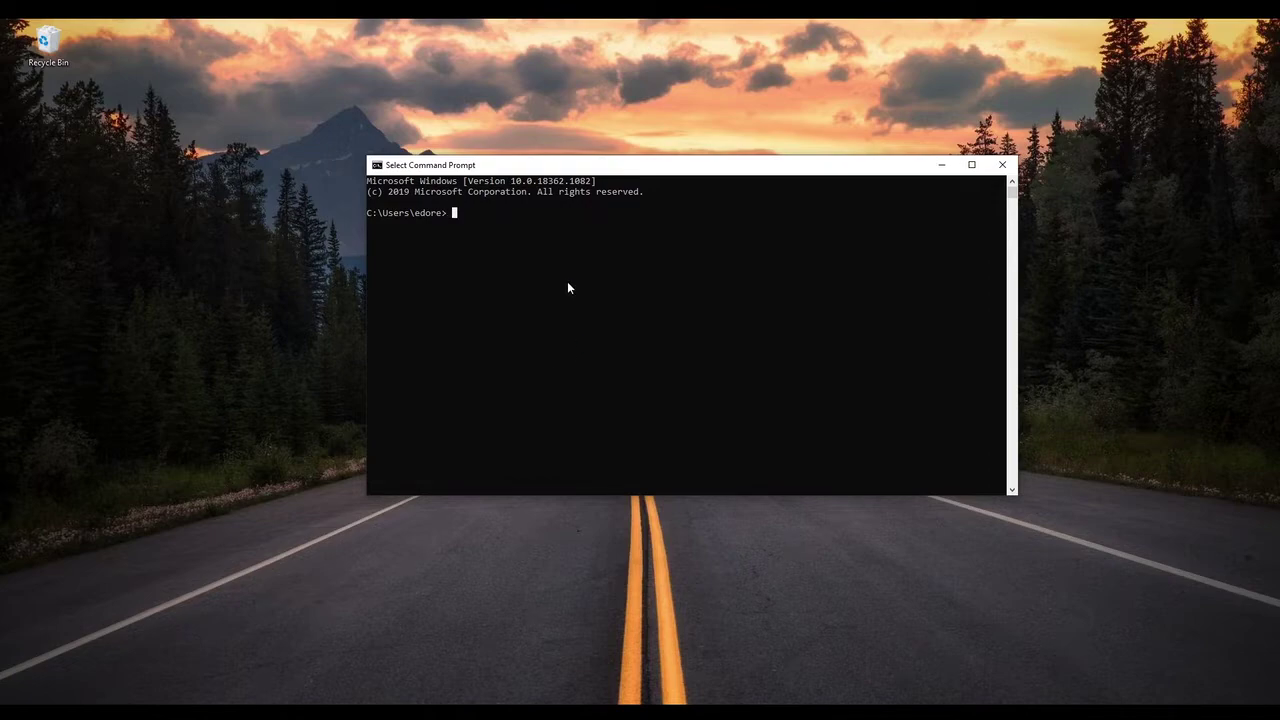
pyautogui.click(661, 243)
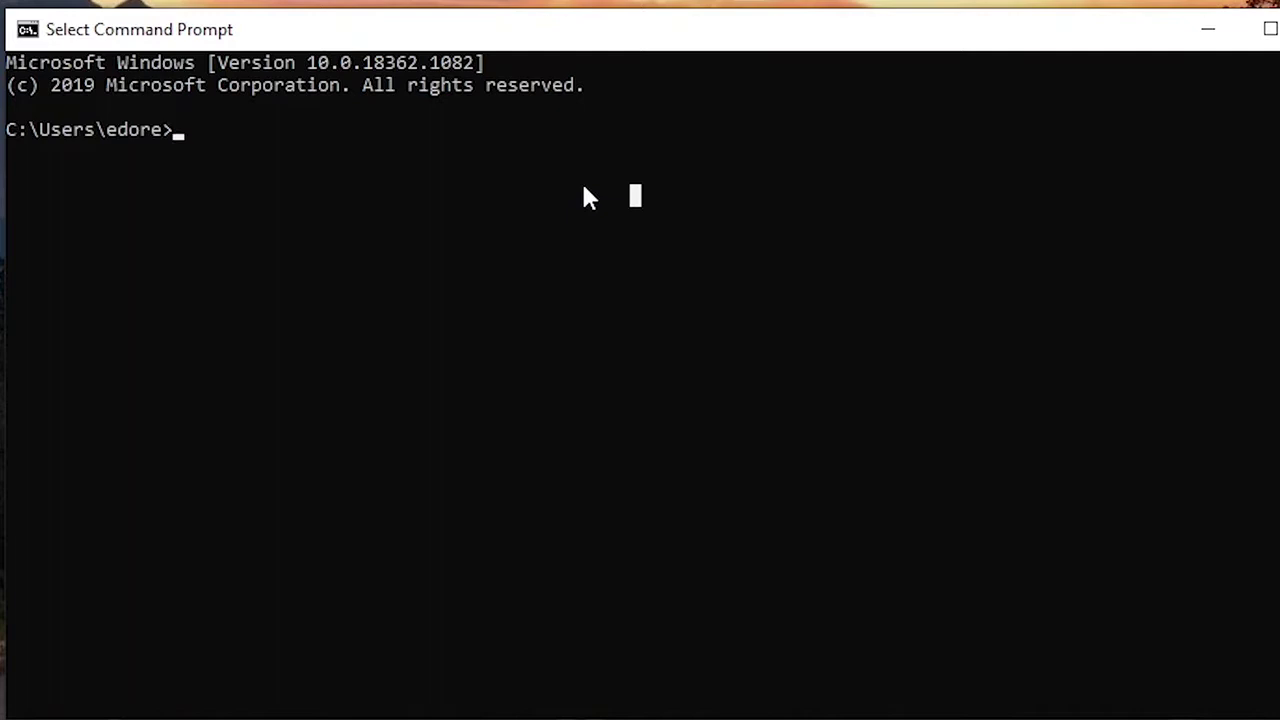
pyautogui.write('ss')
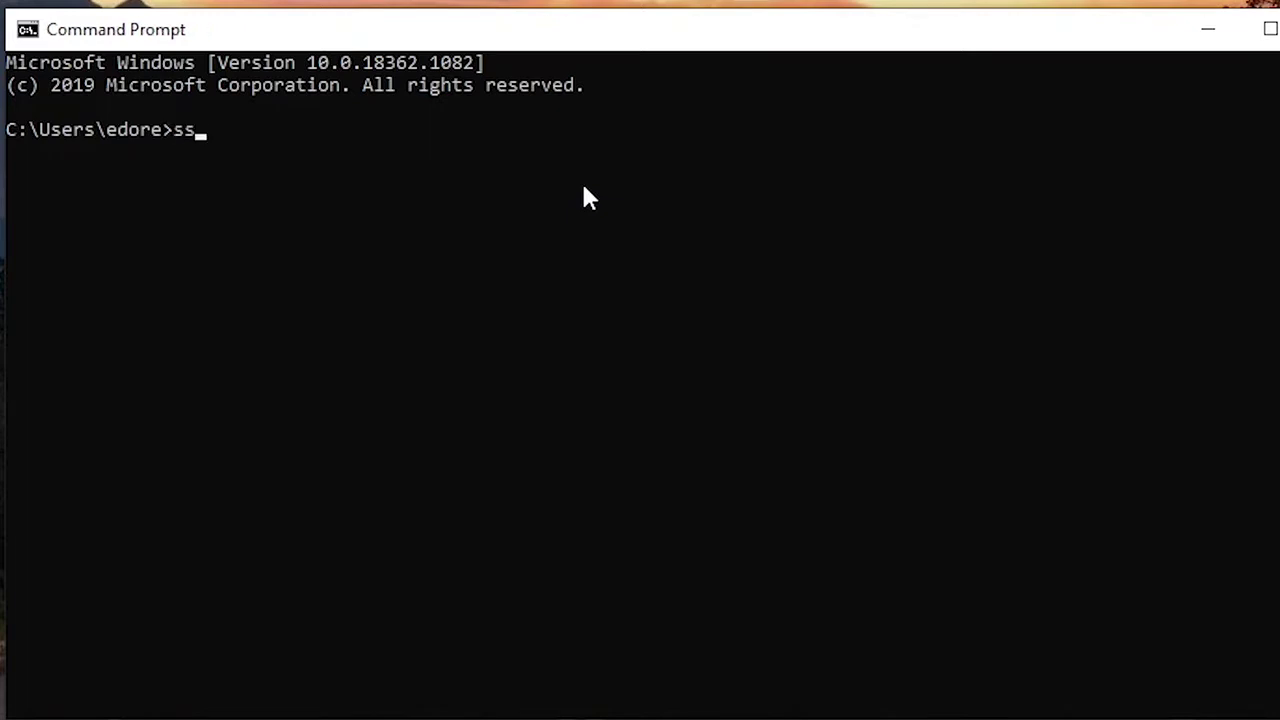
pyautogui.write('h pi@192.')
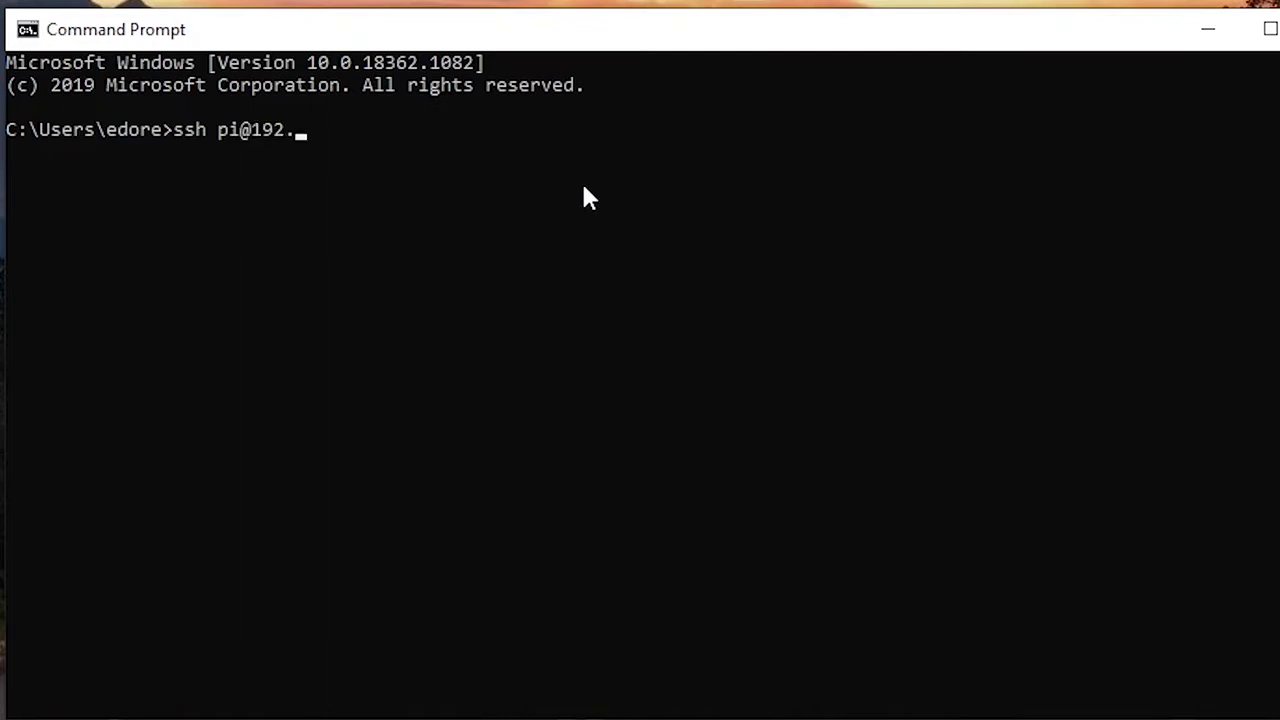
pyautogui.write('168.43.56')
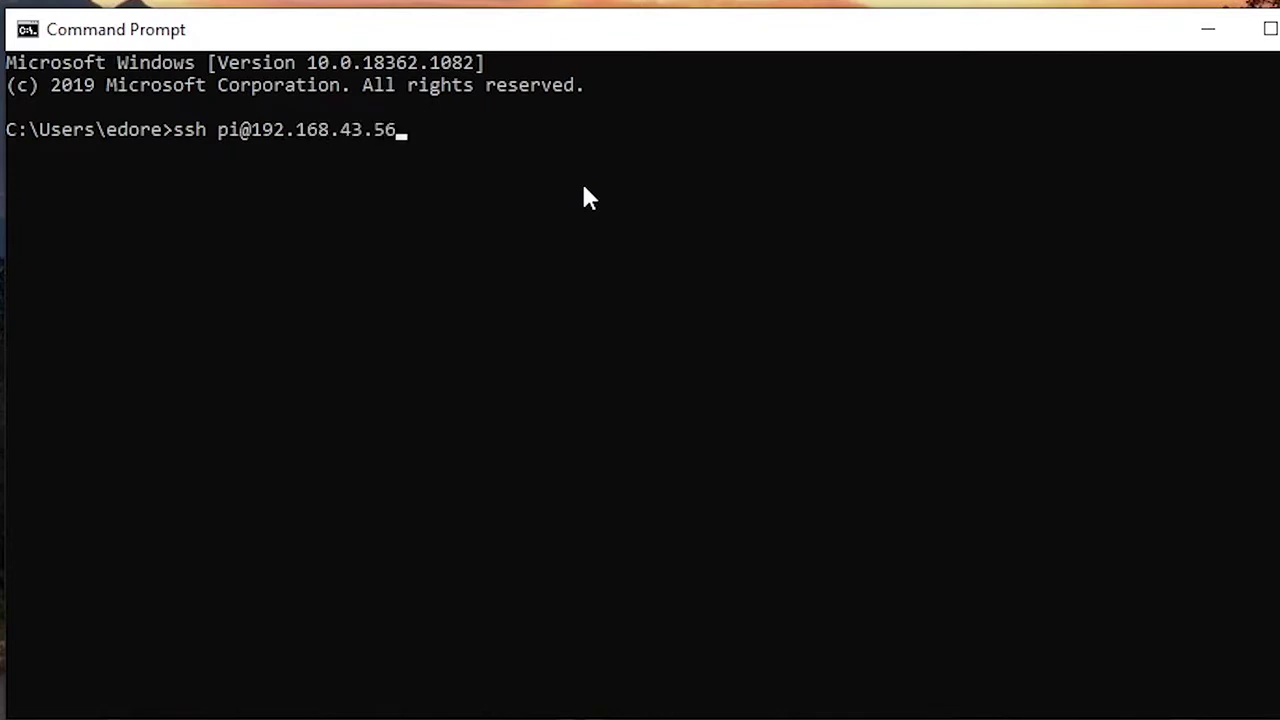
pyautogui.press('Return')
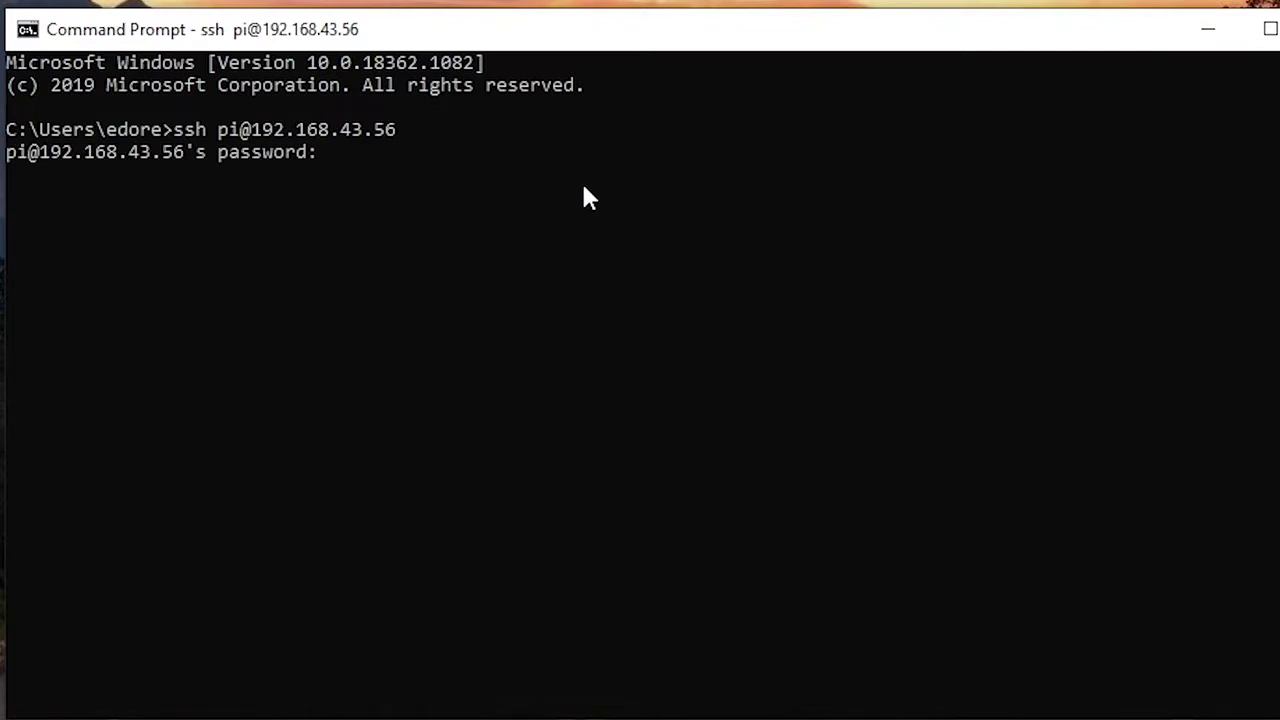
pyautogui.press('Return')
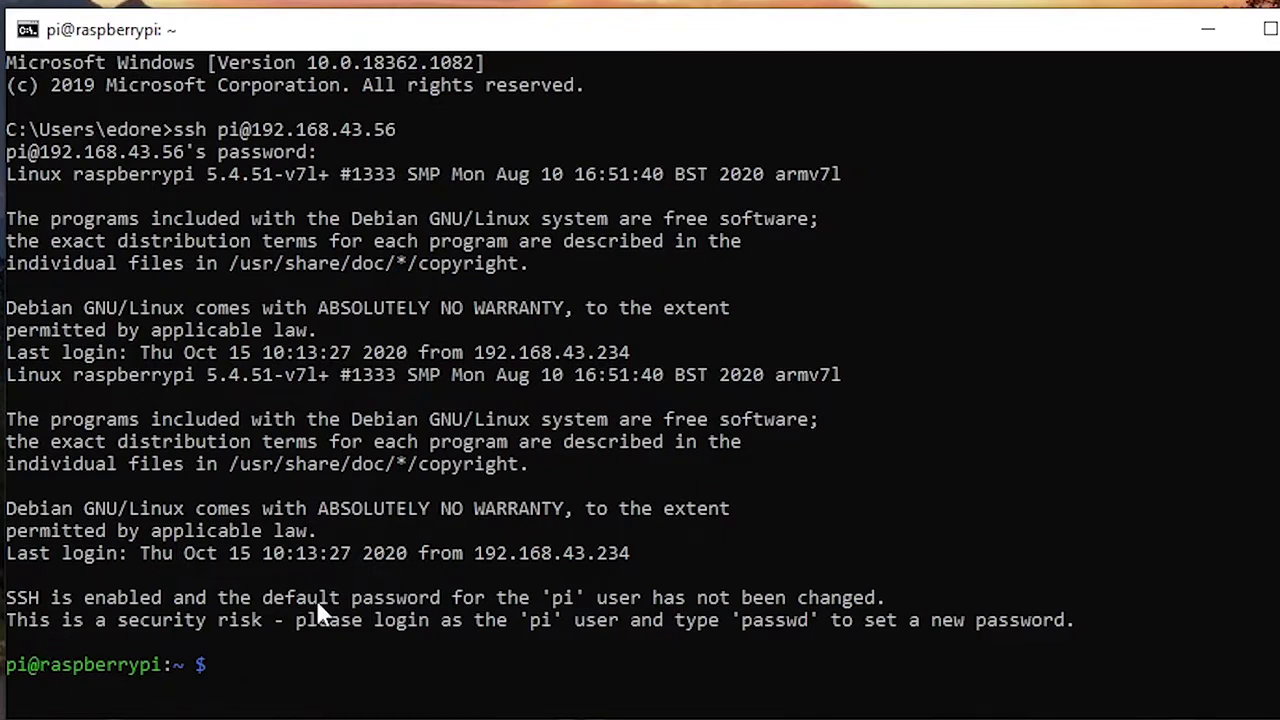
# Step: Type sudo raspi-config at the Pi's prompt, fixing a typo and highlighting its sudo and raspi-config parts
pyautogui.write('sudo raspi')
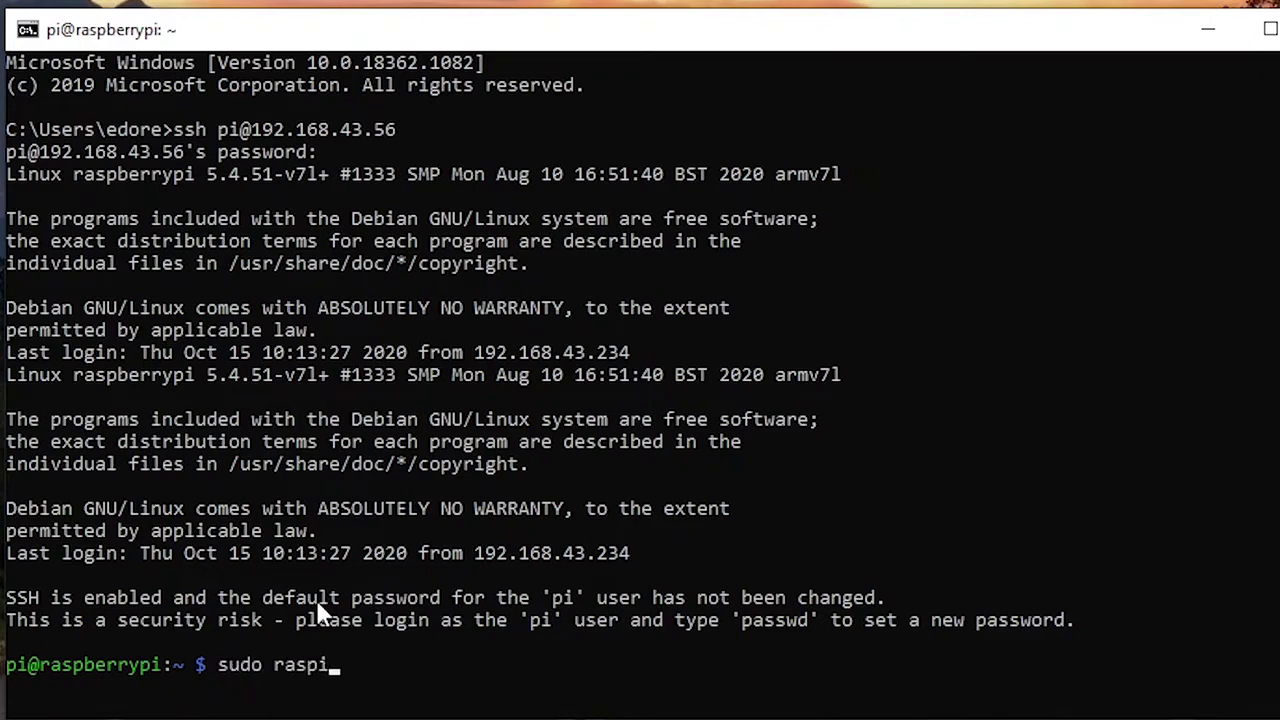
pyautogui.write('-config')
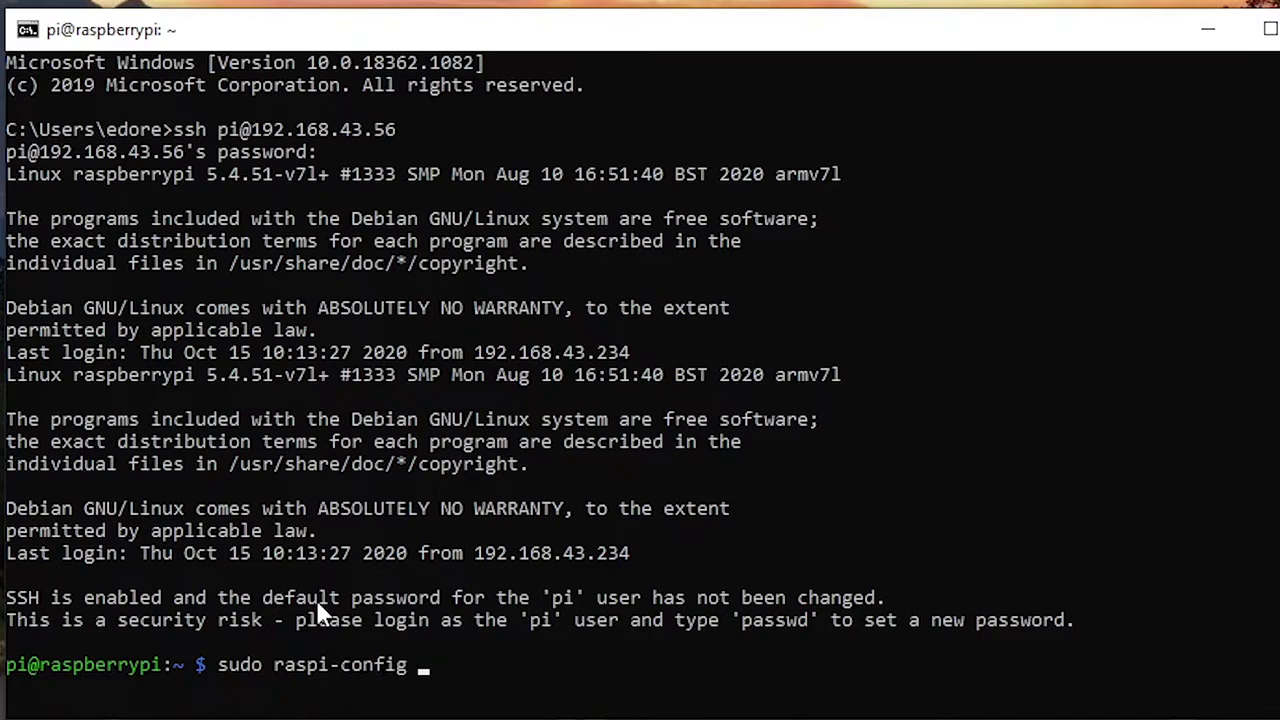
pyautogui.press('BackSpace')
pyautogui.press('BackSpace')
pyautogui.press('BackSpace')
pyautogui.write('ig')
pyautogui.doubleClick(233, 667)
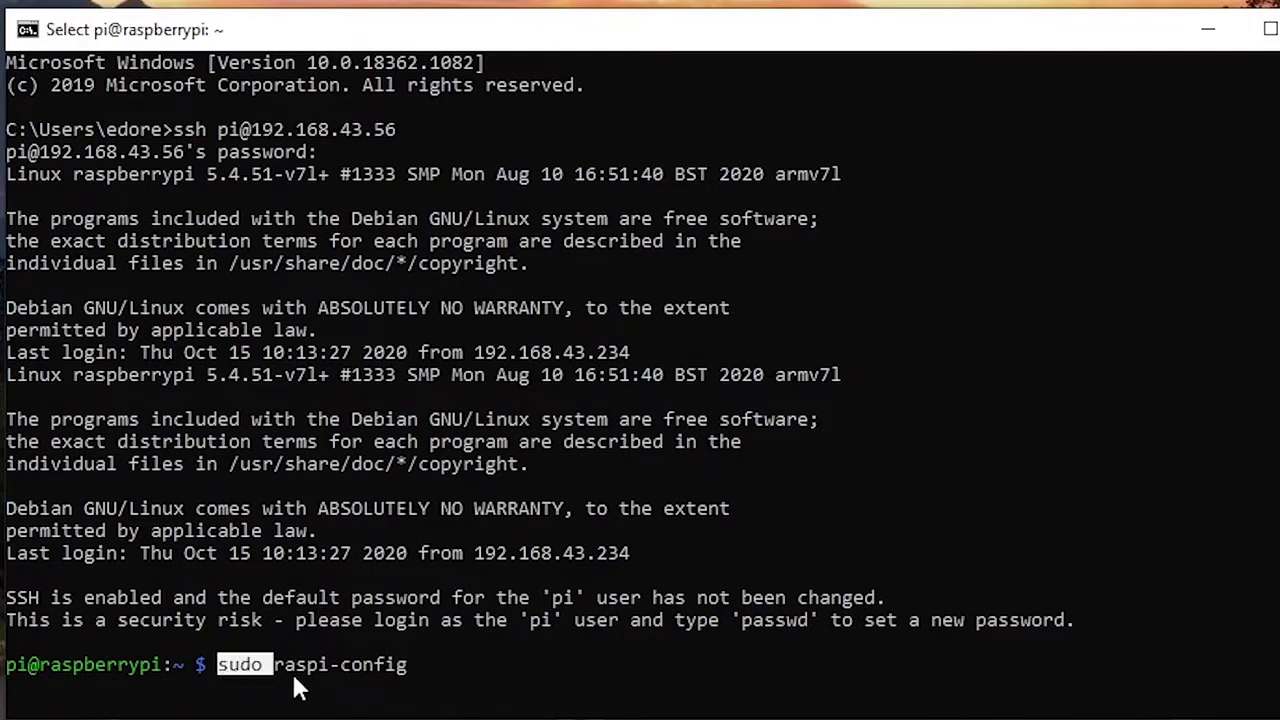
pyautogui.click(300, 665)
pyautogui.click(434, 665)
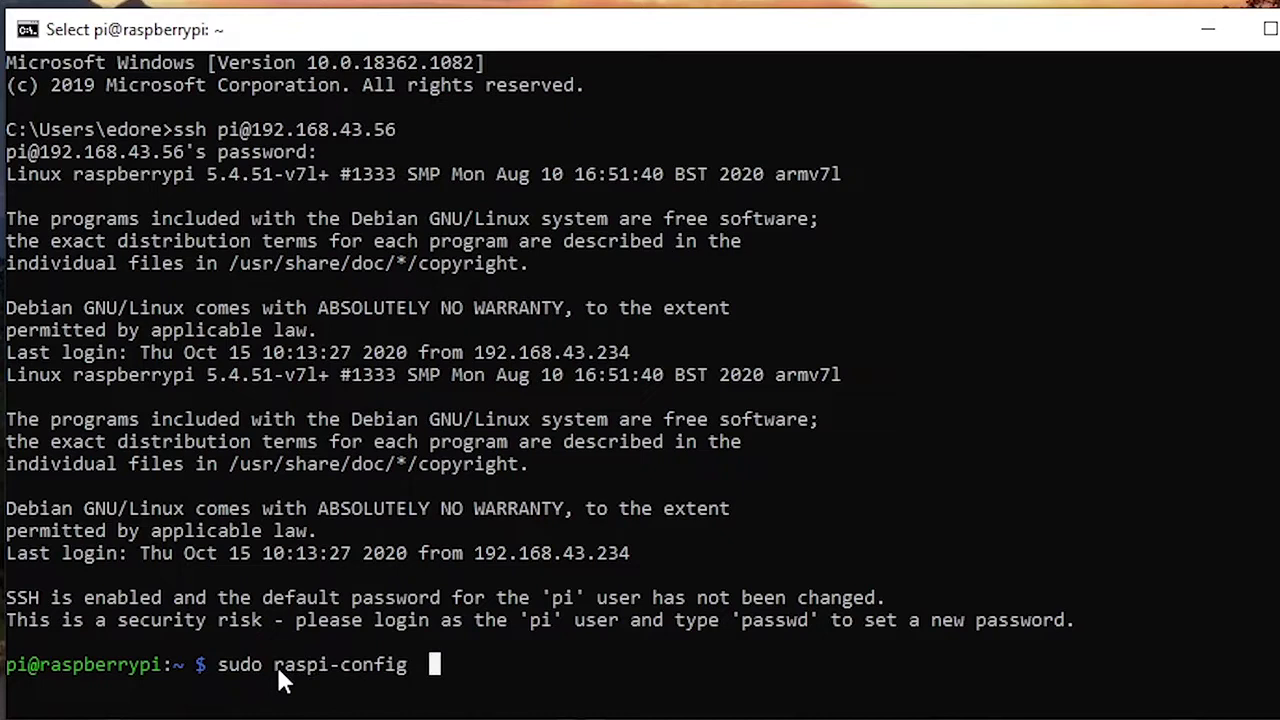
pyautogui.click(456, 665)
pyautogui.press('Escape')
# Step: Launch raspi-config and browse its main menu to Interfacing Options
pyautogui.press('Return')
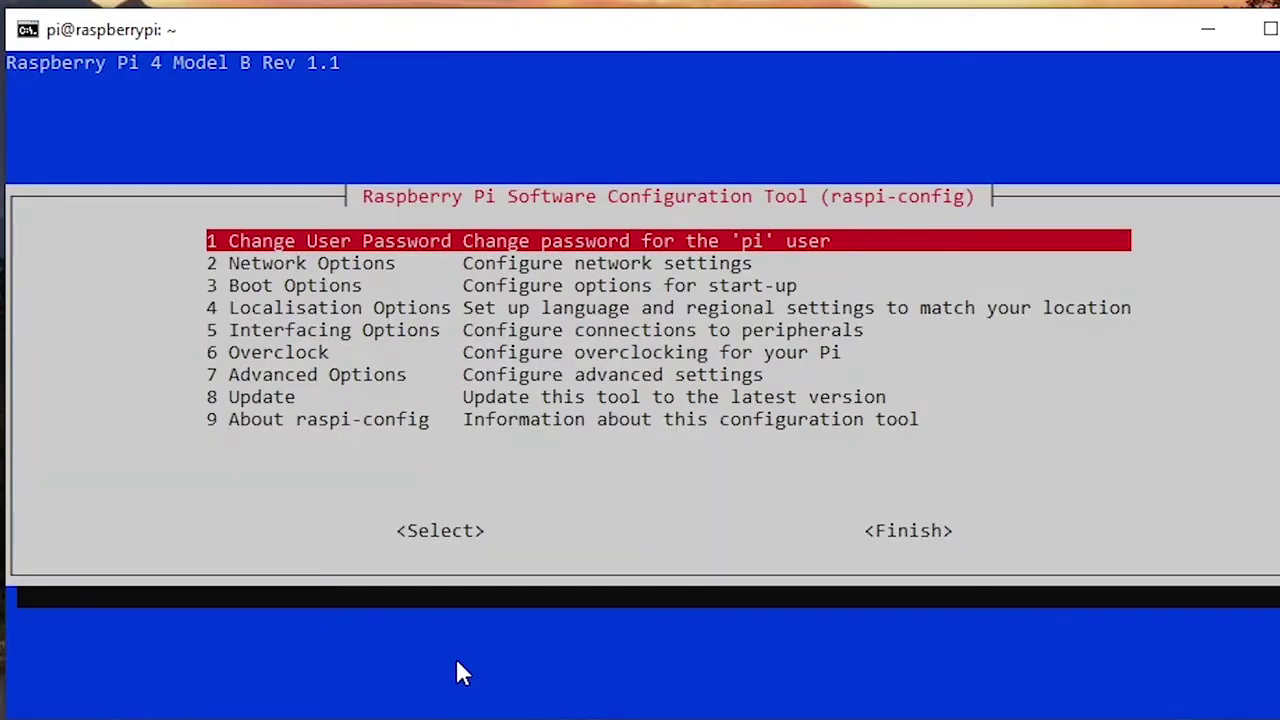
pyautogui.press('Down')
pyautogui.press('Down')
pyautogui.press('Down')
pyautogui.press('Down')
pyautogui.press('Up')
pyautogui.press('Up')
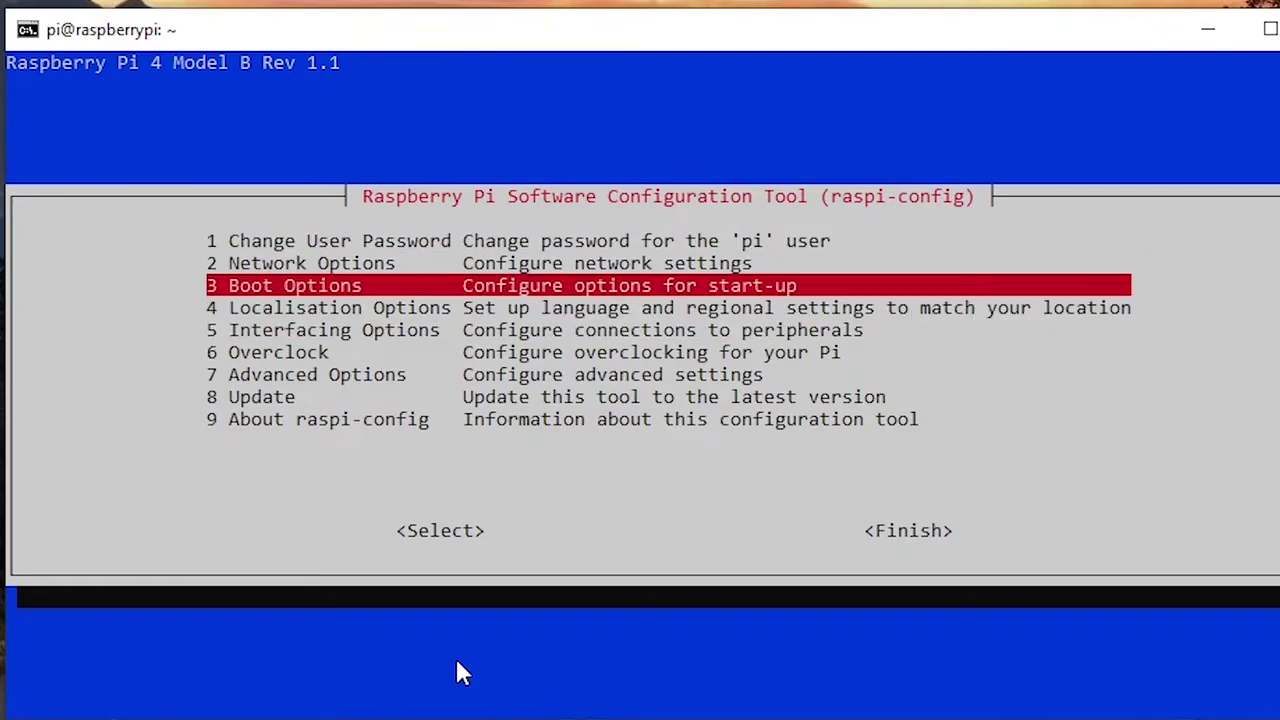
pyautogui.press('Down')
pyautogui.press('Down')
pyautogui.press('Up')
pyautogui.press('Up')
pyautogui.press('Up')
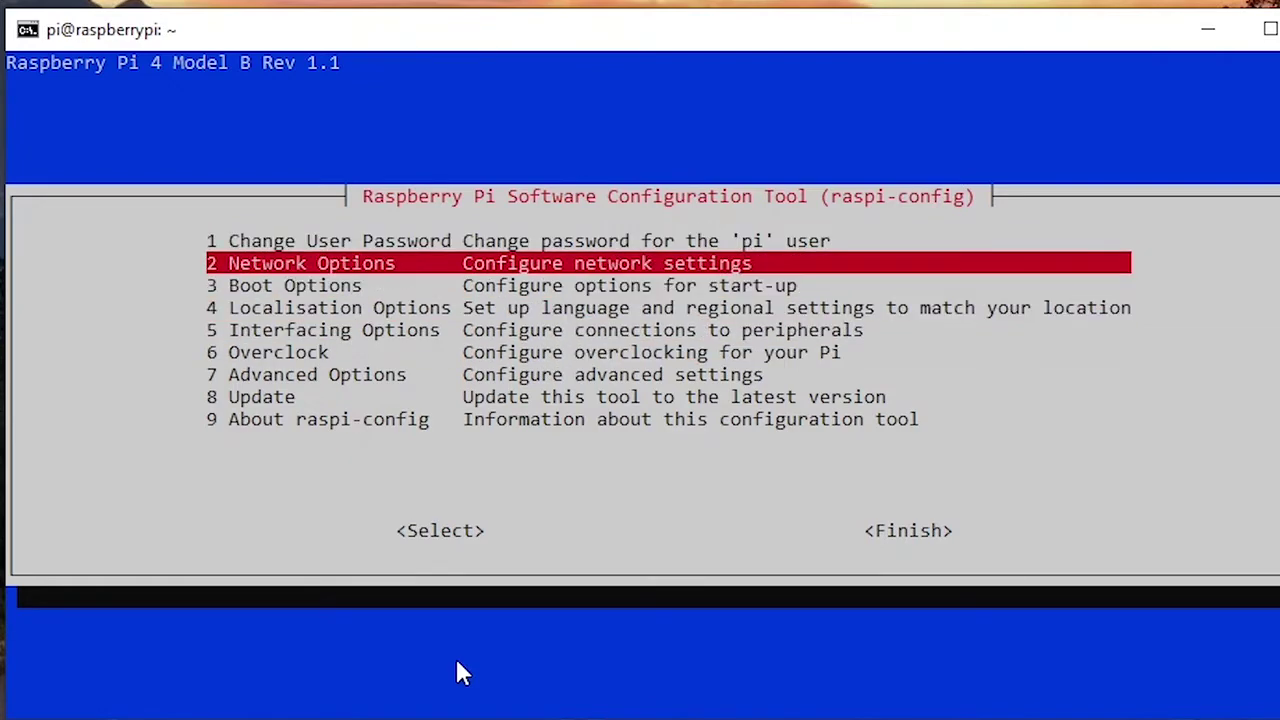
pyautogui.press('Down')
pyautogui.press('Down')
pyautogui.press('Up')
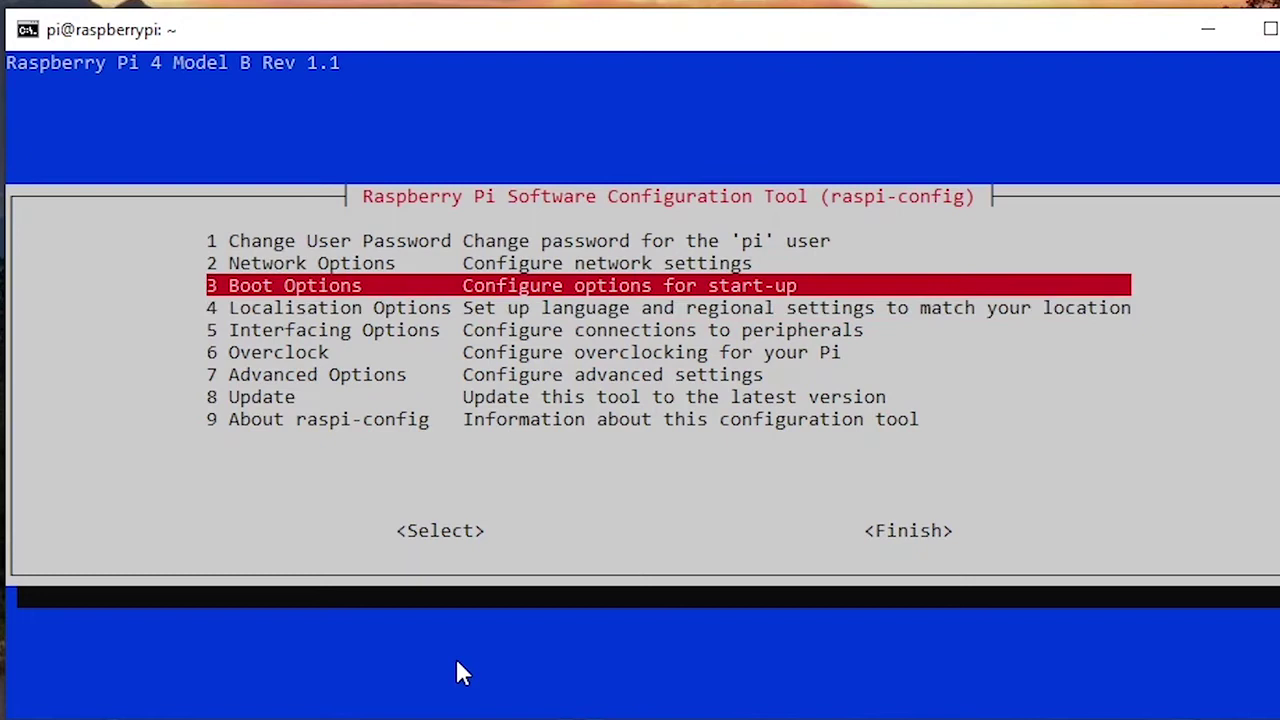
pyautogui.press('Up')
pyautogui.press('Up')
pyautogui.press('Down')
pyautogui.press('Up')
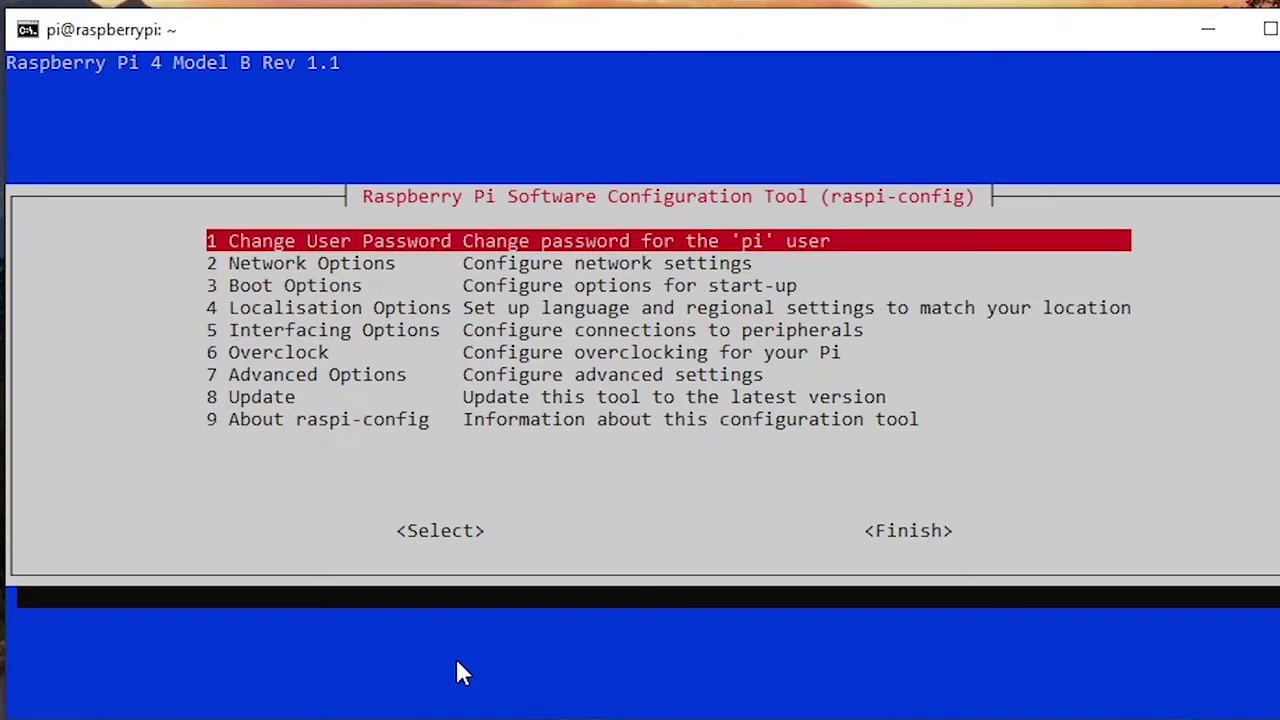
pyautogui.press('Down')
pyautogui.press('Down')
pyautogui.press('Down')
pyautogui.press('Down')
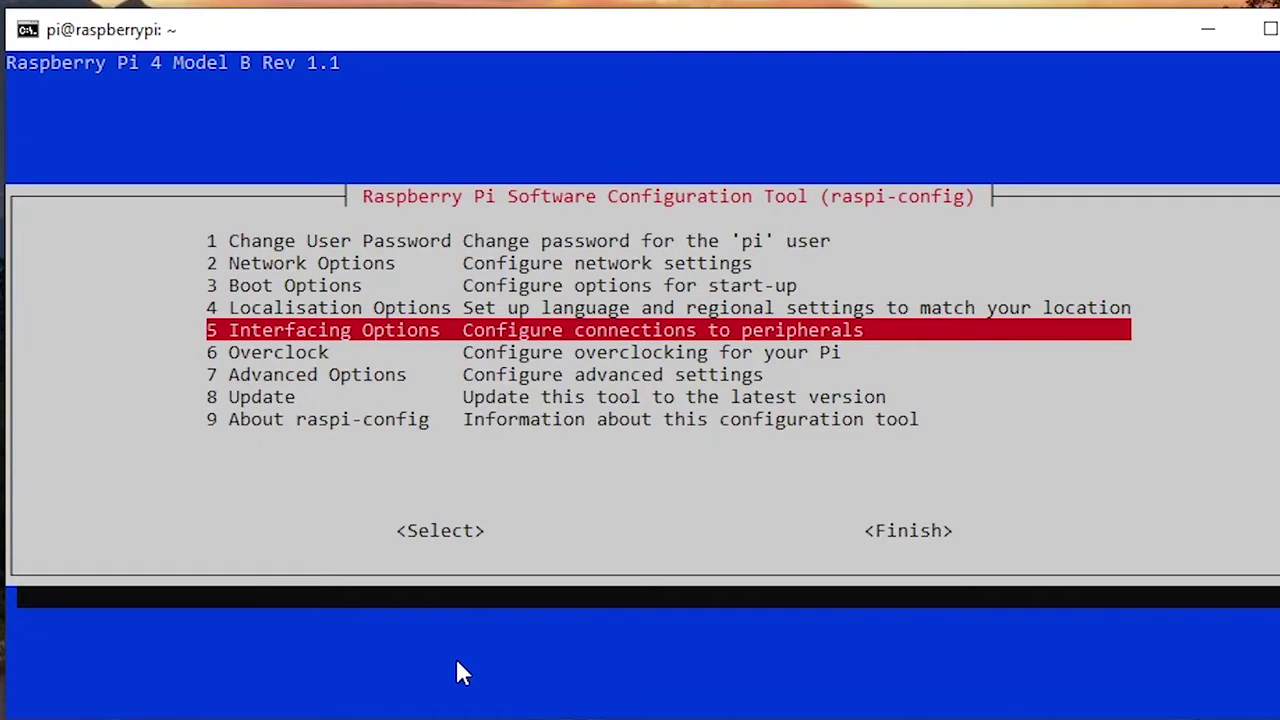
# Step: Enable VNC Server under Interfacing Options > P3 VNC and finish raspi-config
pyautogui.press('Return')
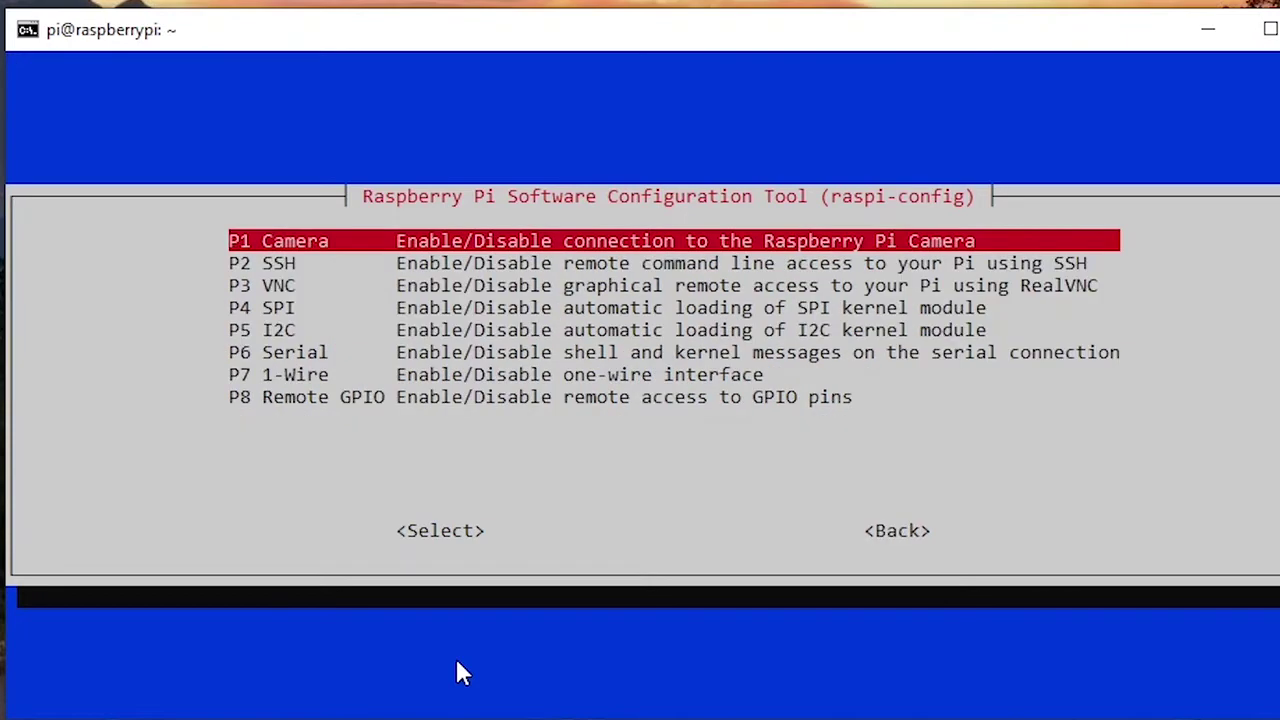
pyautogui.press('Down')
pyautogui.press('Down')
pyautogui.press('Return')
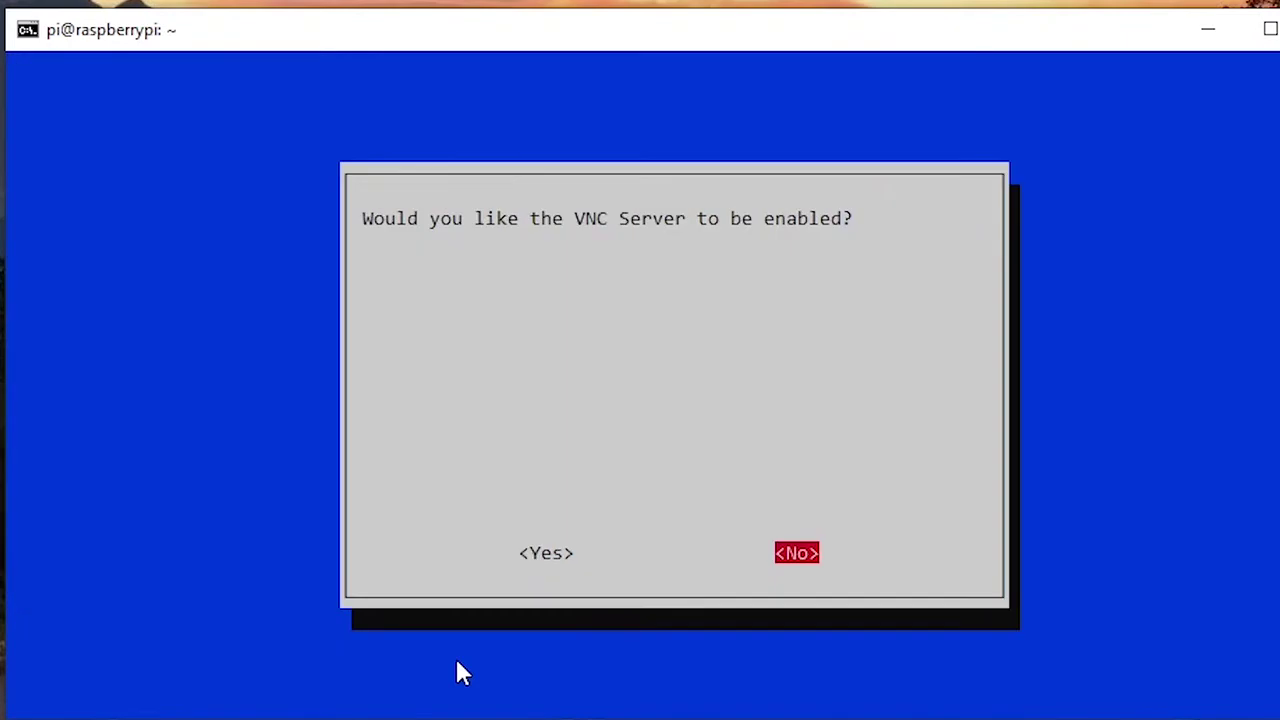
pyautogui.press('Left')
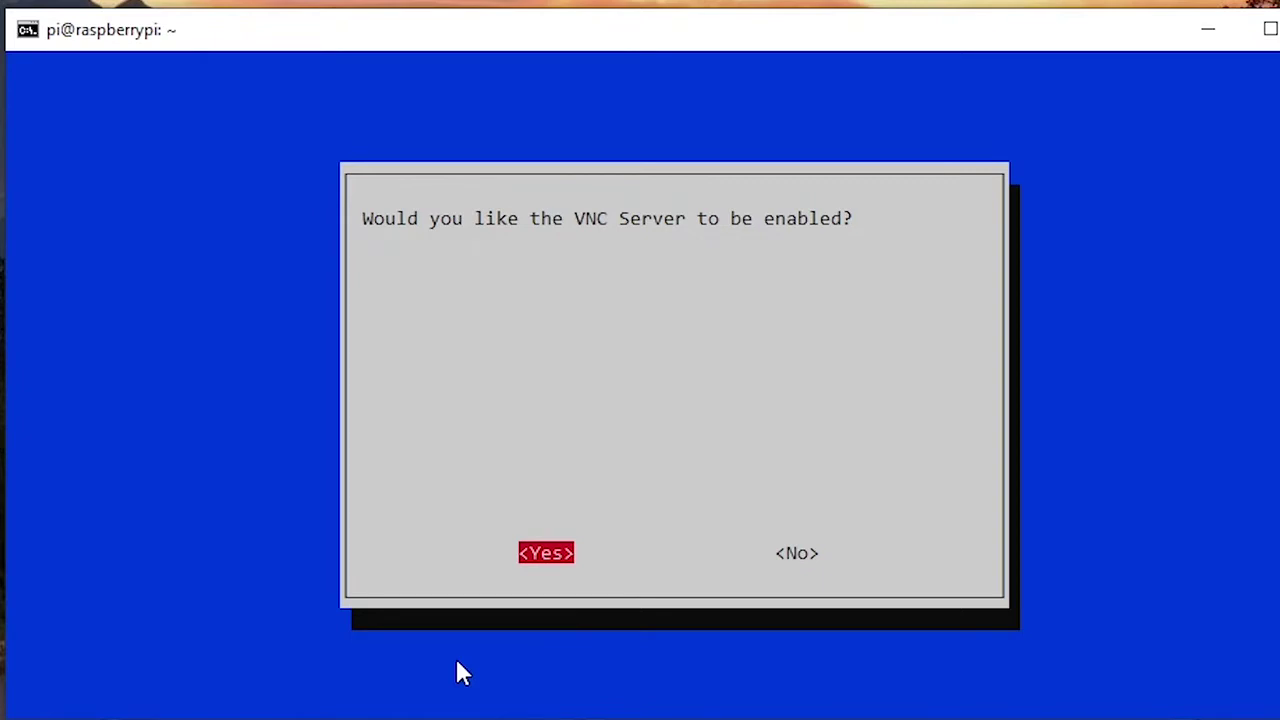
pyautogui.press('Return')
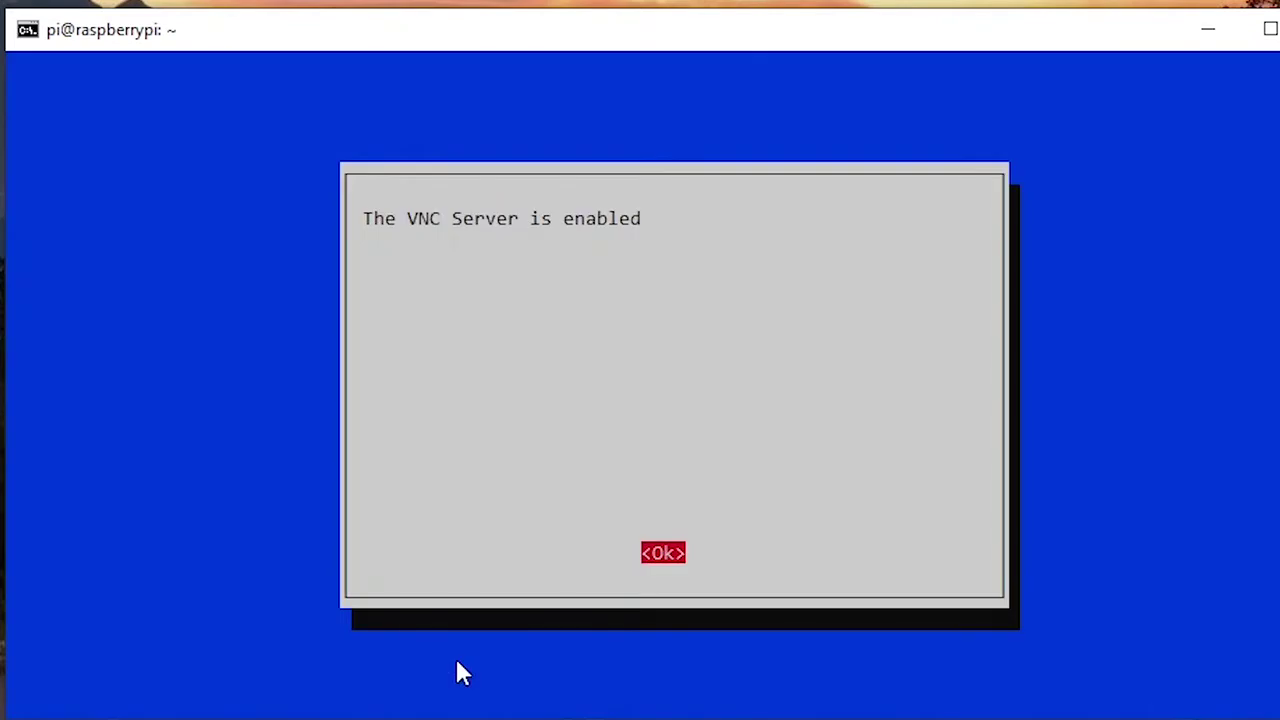
pyautogui.press('Return')
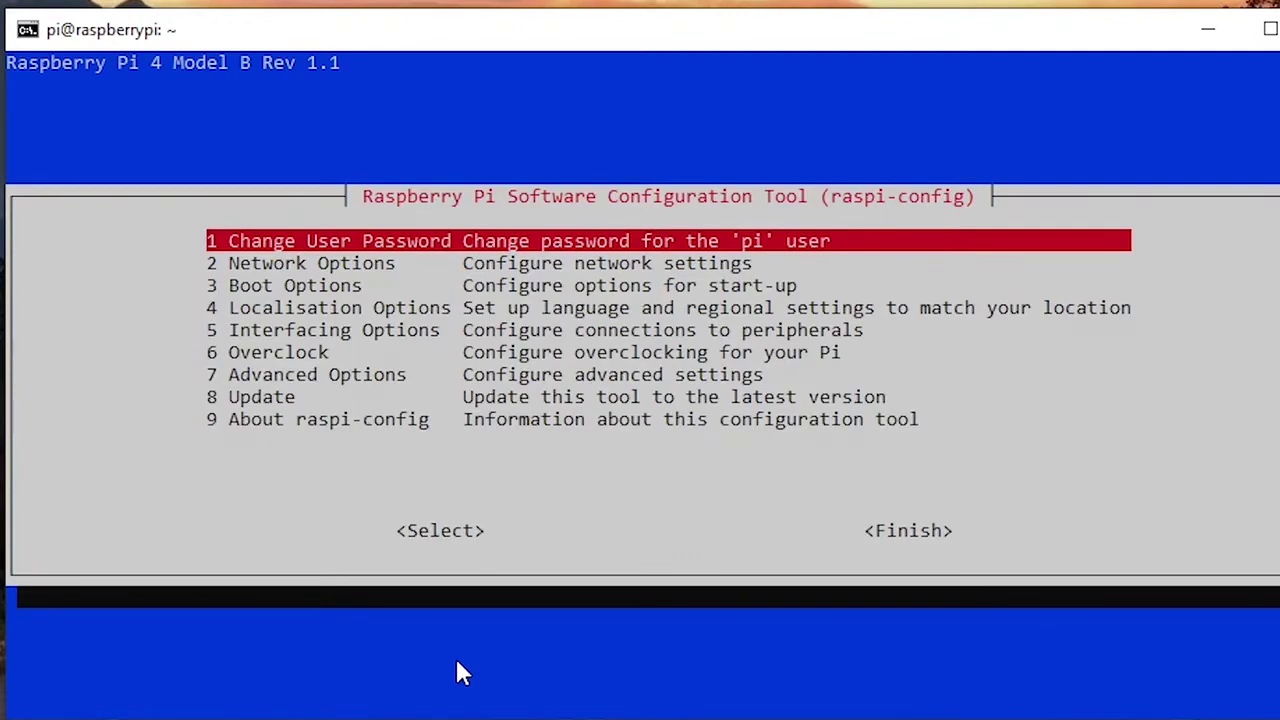
pyautogui.press('Tab')
pyautogui.press('Tab')
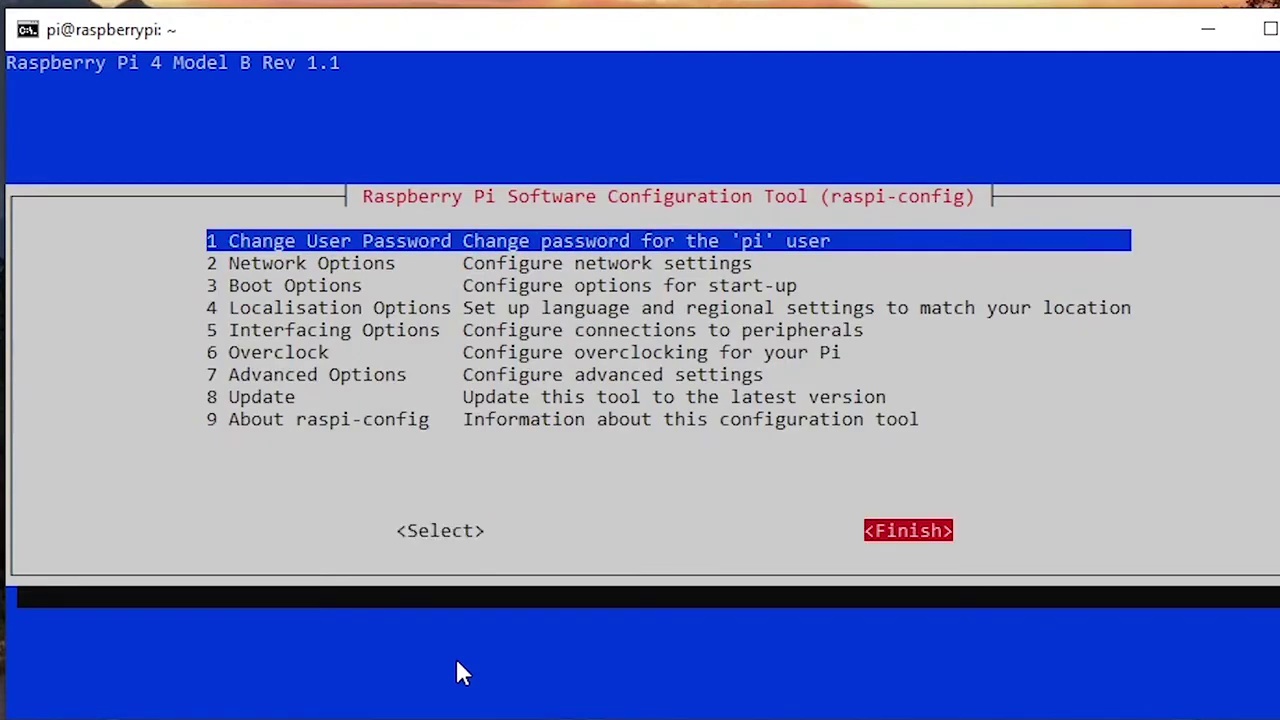
pyautogui.press('Return')
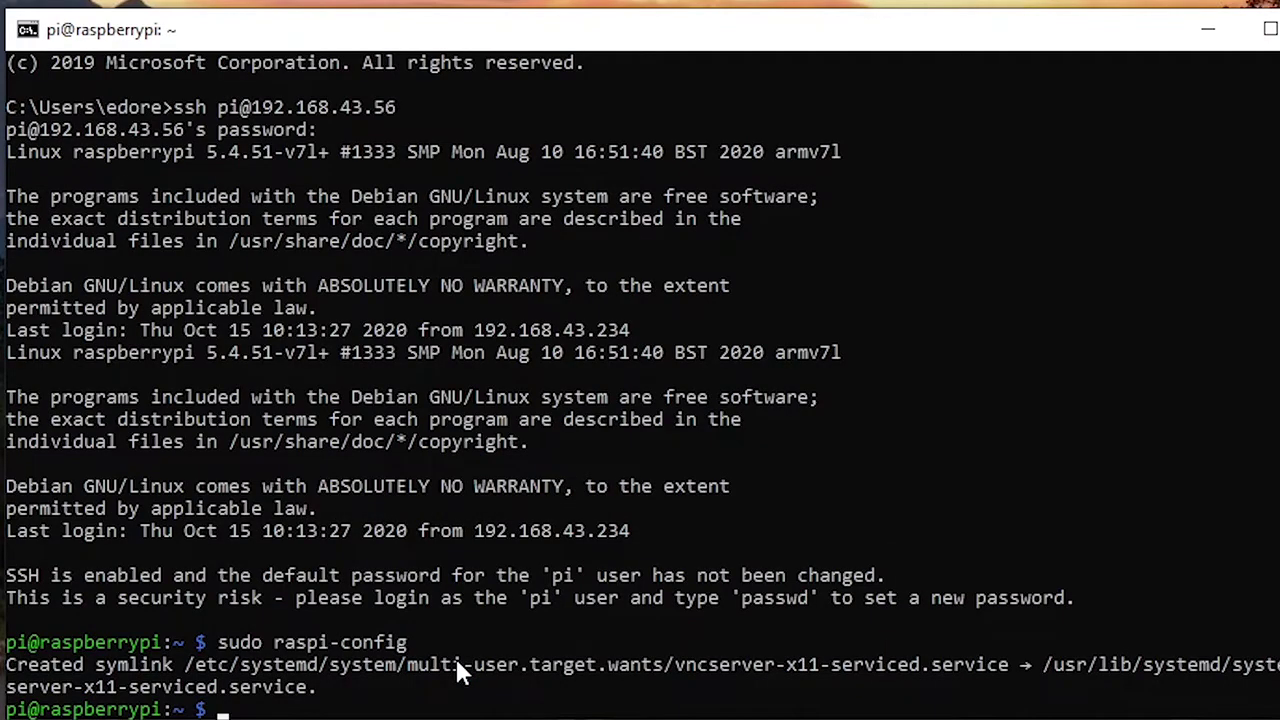
# Step: Reboot the Pi with sudo reboot
pyautogui.write('sudo reboot')
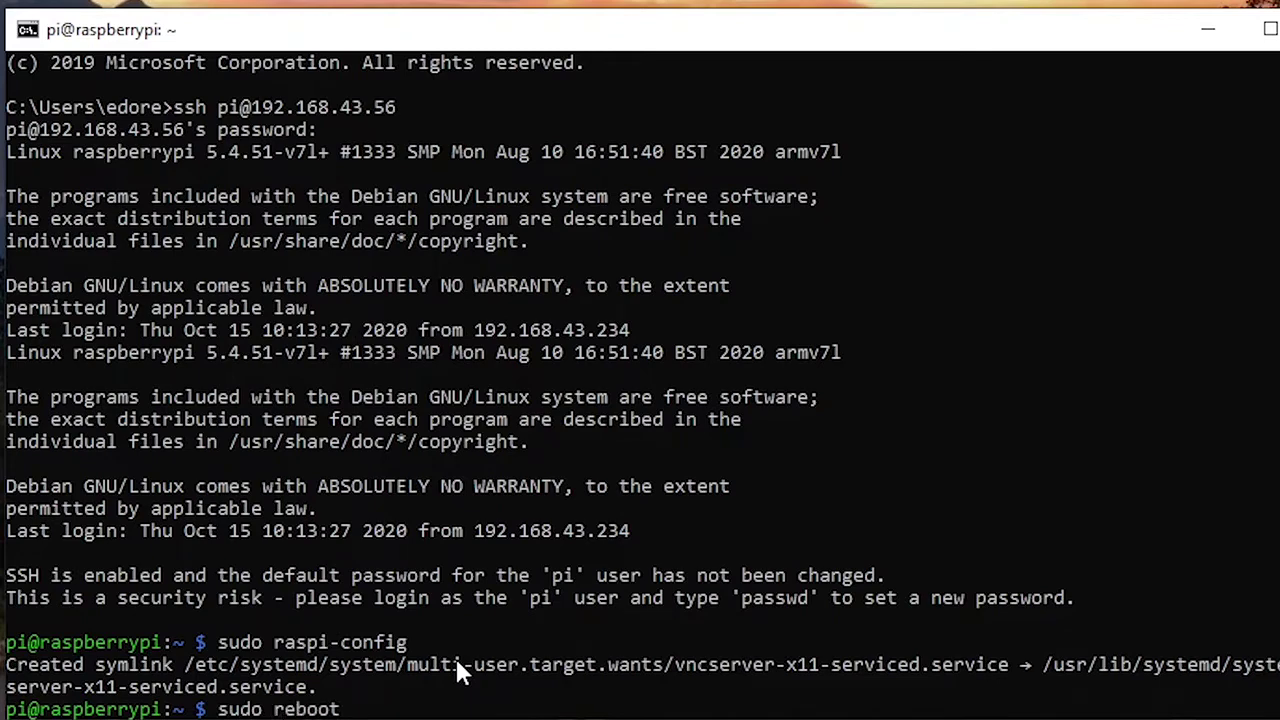
pyautogui.press('Return')
pyautogui.moveTo(274, 620); pyautogui.dragTo(338, 620)
pyautogui.click(338, 621)
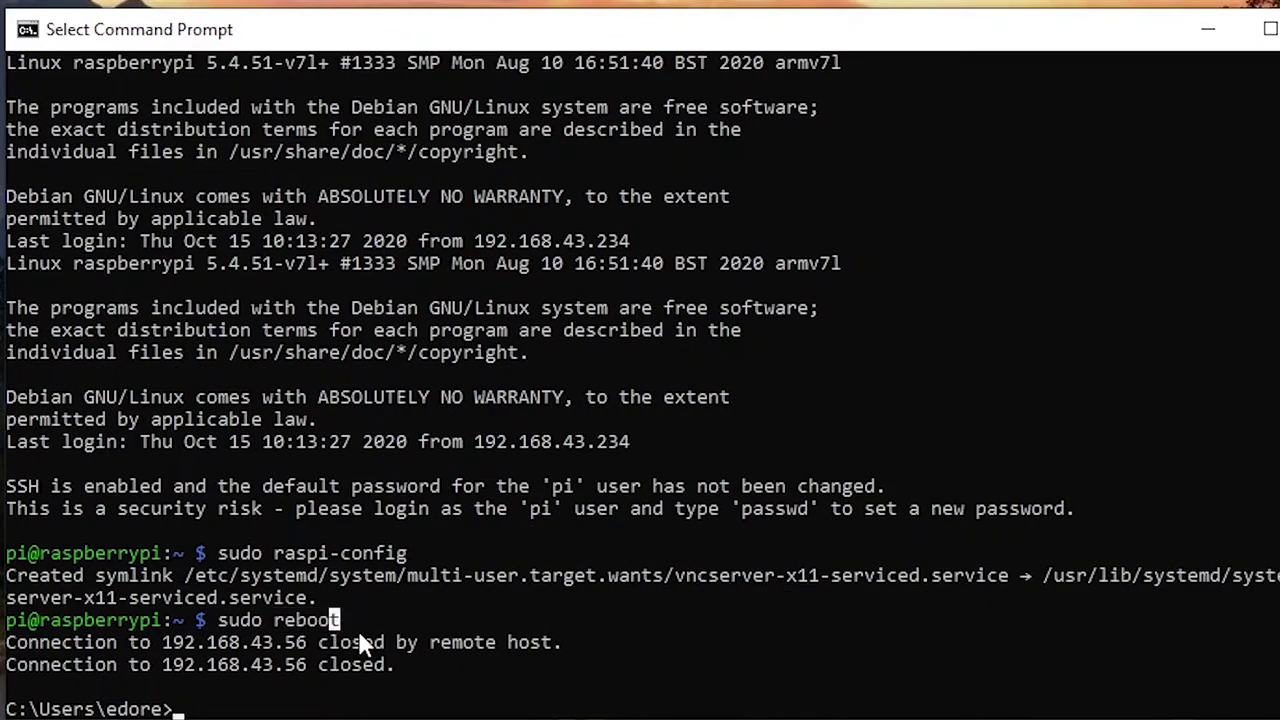
pyautogui.click(446, 708)
pyautogui.moveTo(185, 710); pyautogui.dragTo(12, 710)
pyautogui.click(114, 705)
pyautogui.click(200, 708)
pyautogui.click(252, 708)
pyautogui.hotkey('ctrl', 'v')
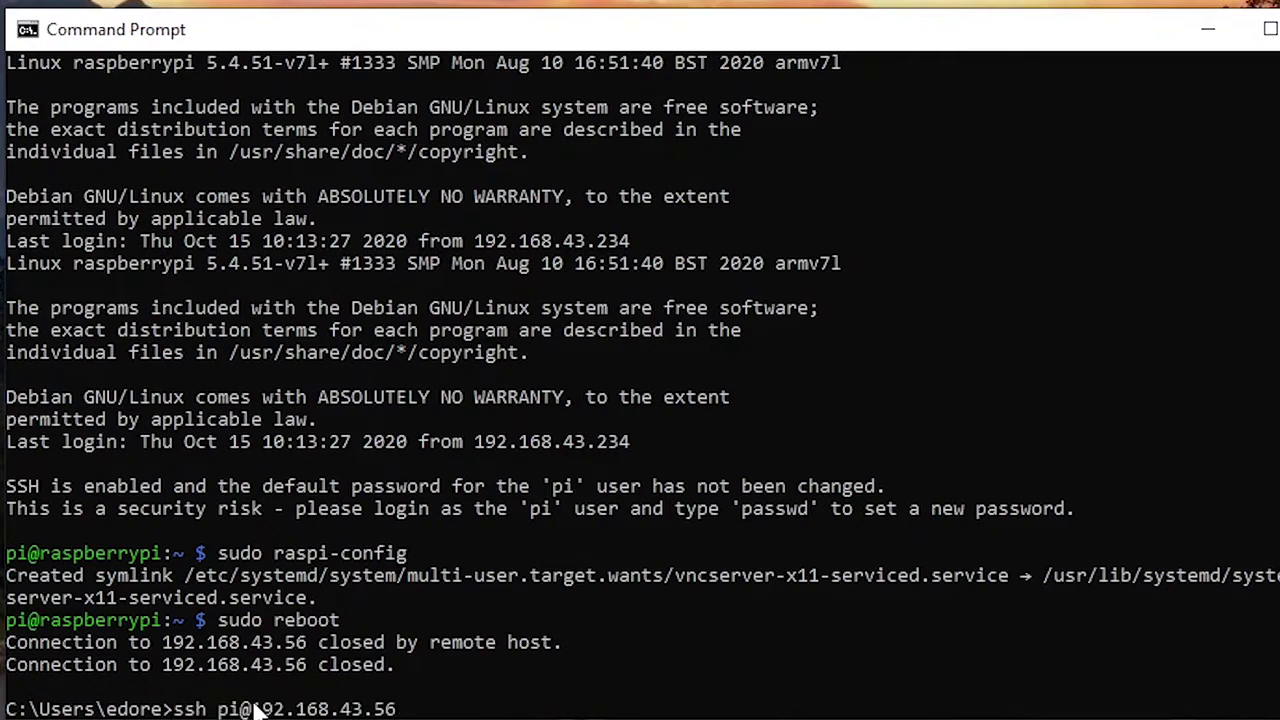
pyautogui.press('Return')
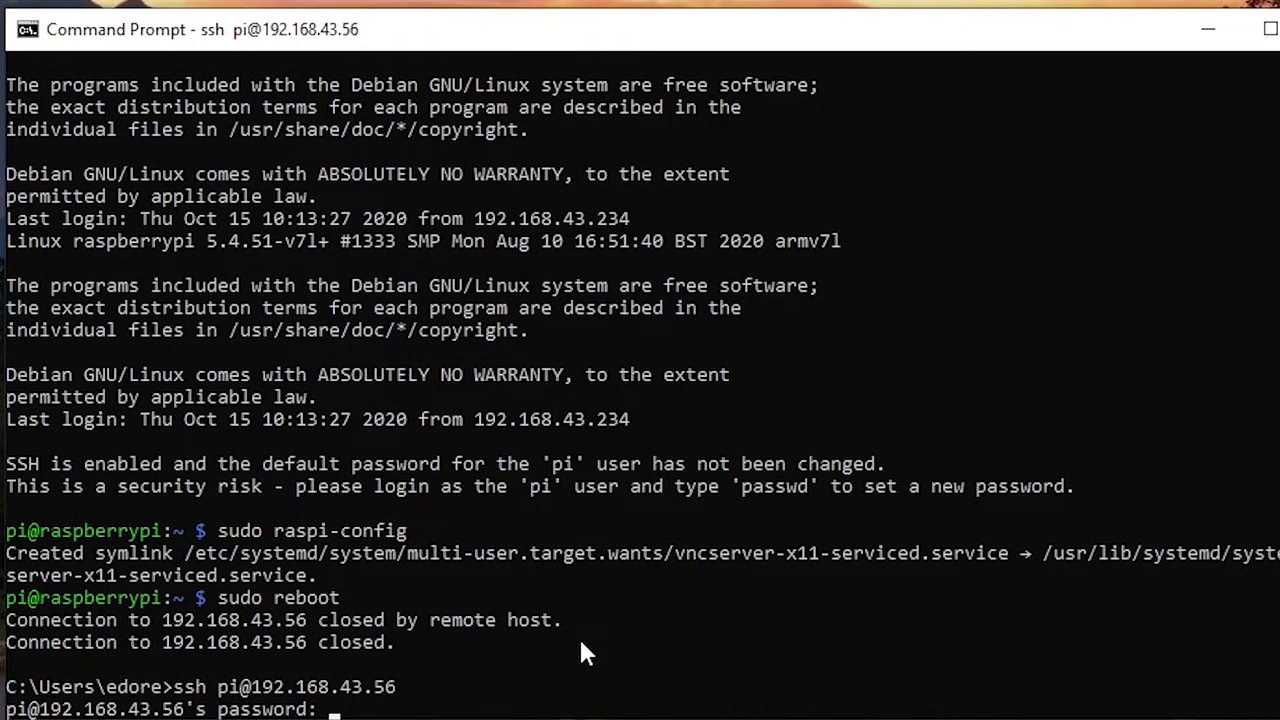
pyautogui.press('Return')
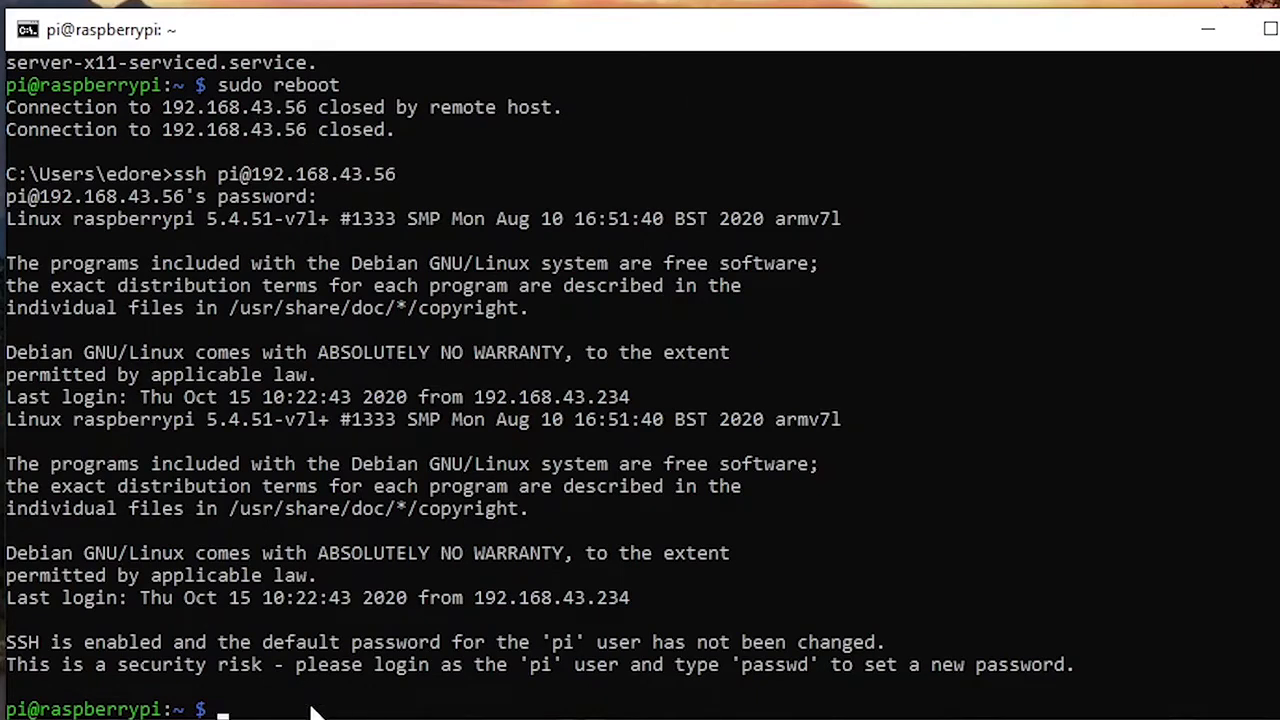
# Step: Reopen raspi-config and set Boot Options > Desktop / CLI to B4 Desktop Autologin
pyautogui.write('sudo raspi-conf')
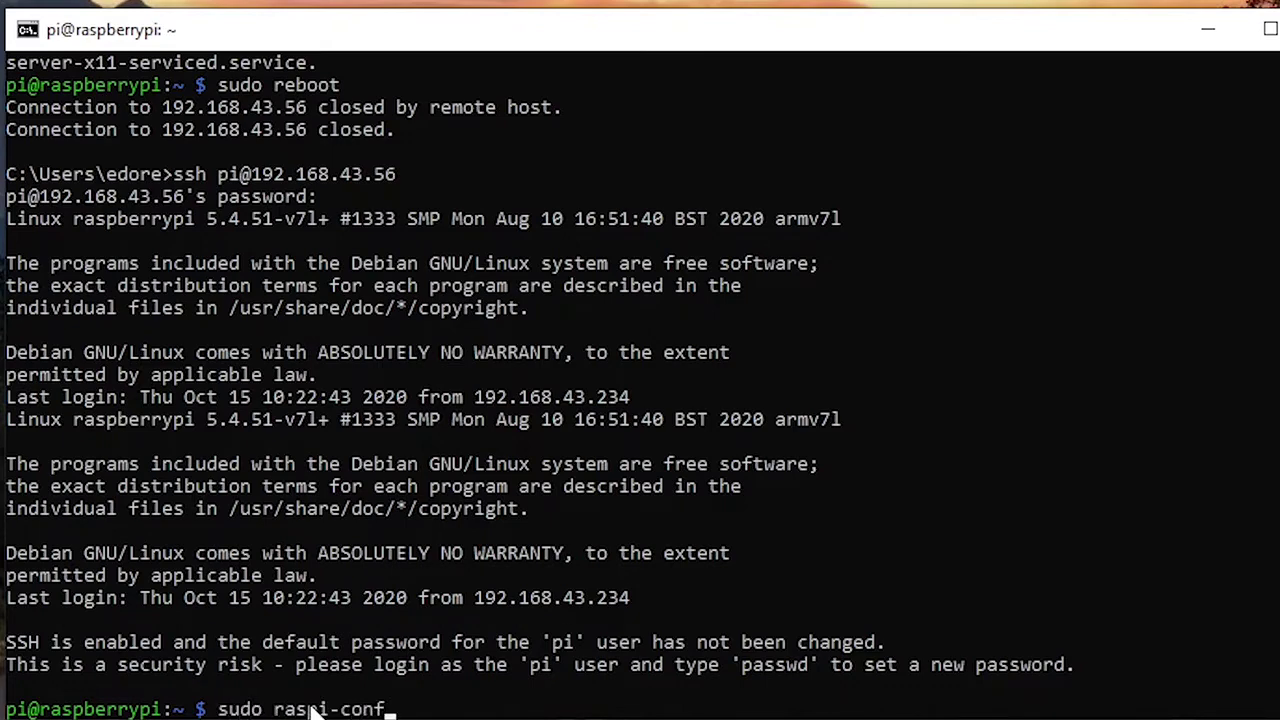
pyautogui.write('ig')
pyautogui.press('Return')
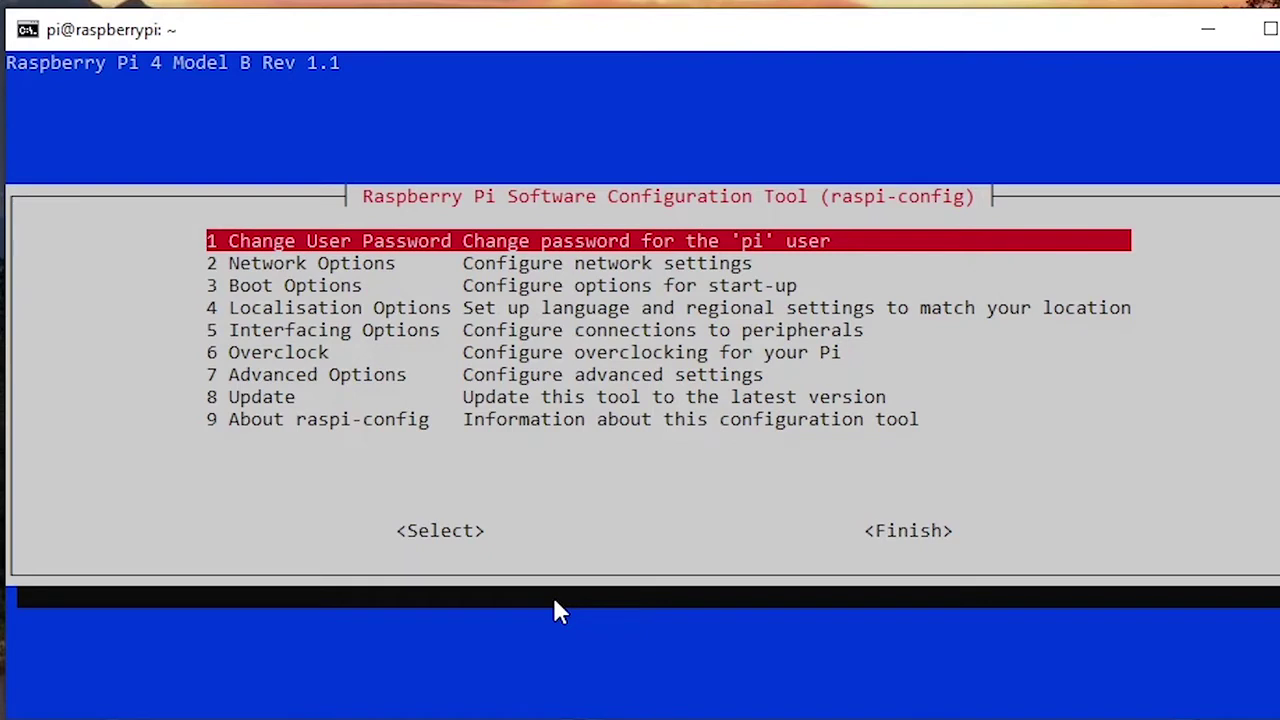
pyautogui.press('Down')
pyautogui.press('Down')
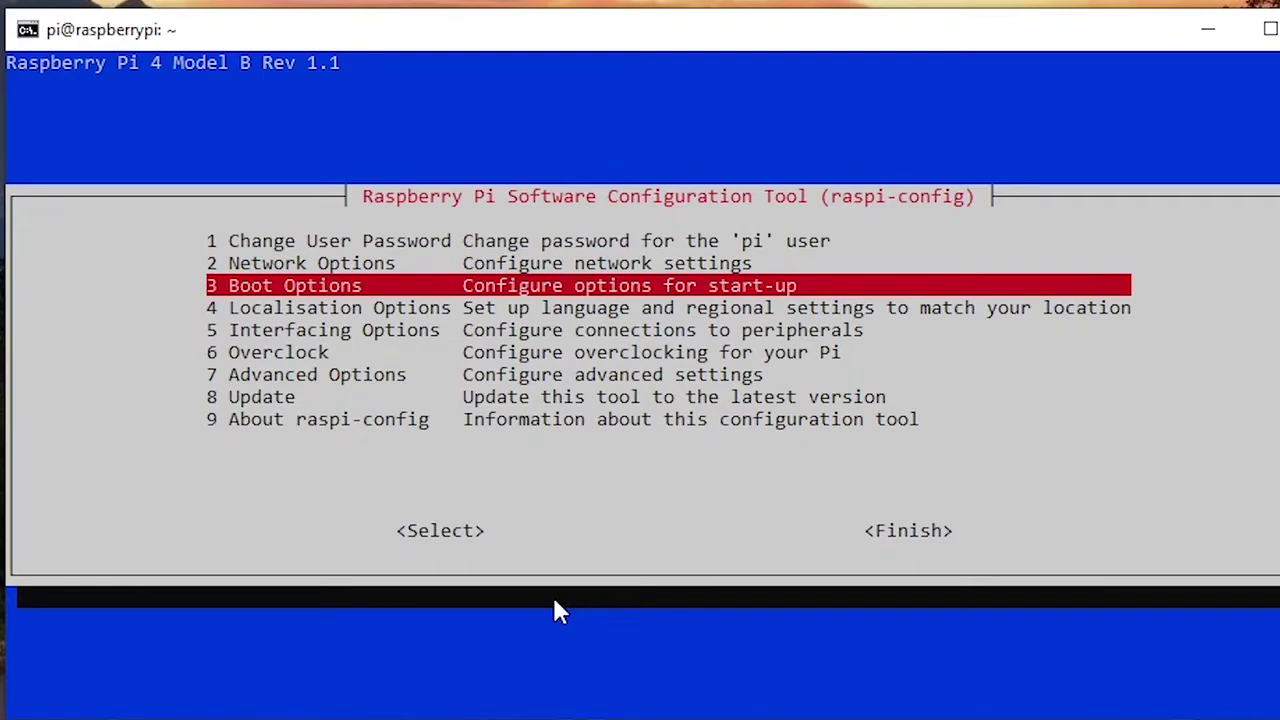
pyautogui.press('Return')
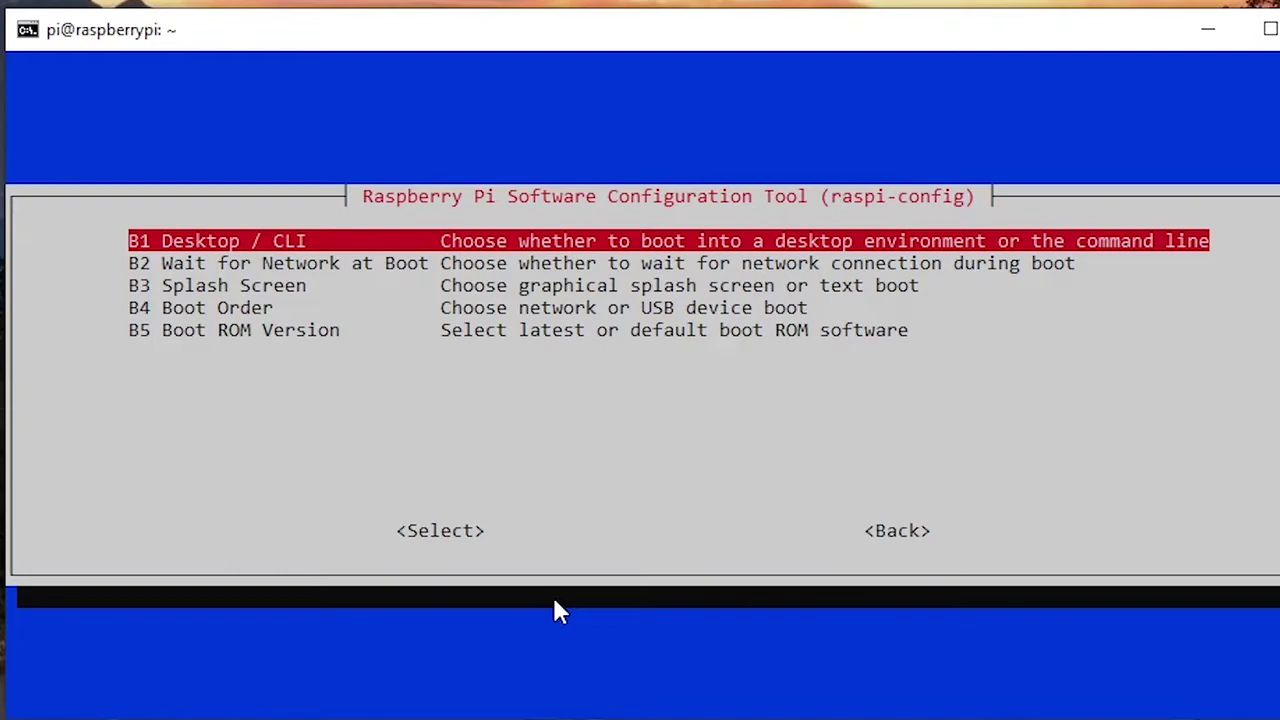
pyautogui.press('Return')
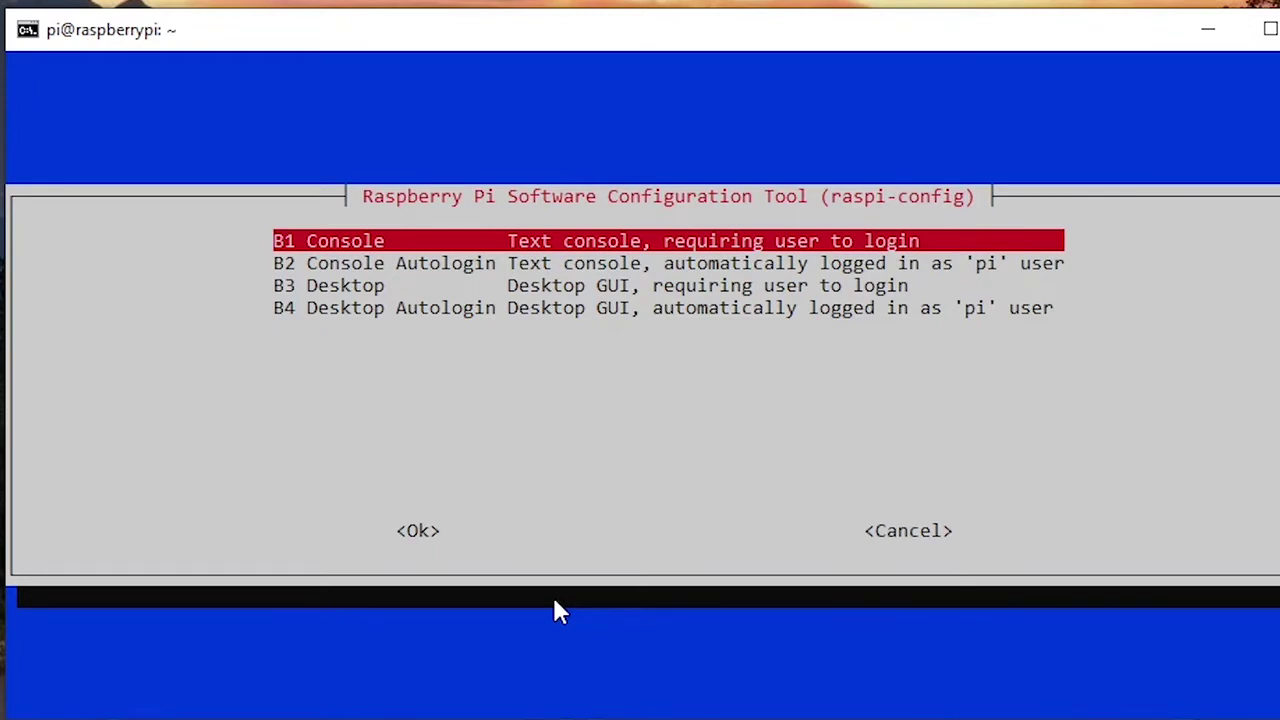
pyautogui.press('Down')
pyautogui.press('Down')
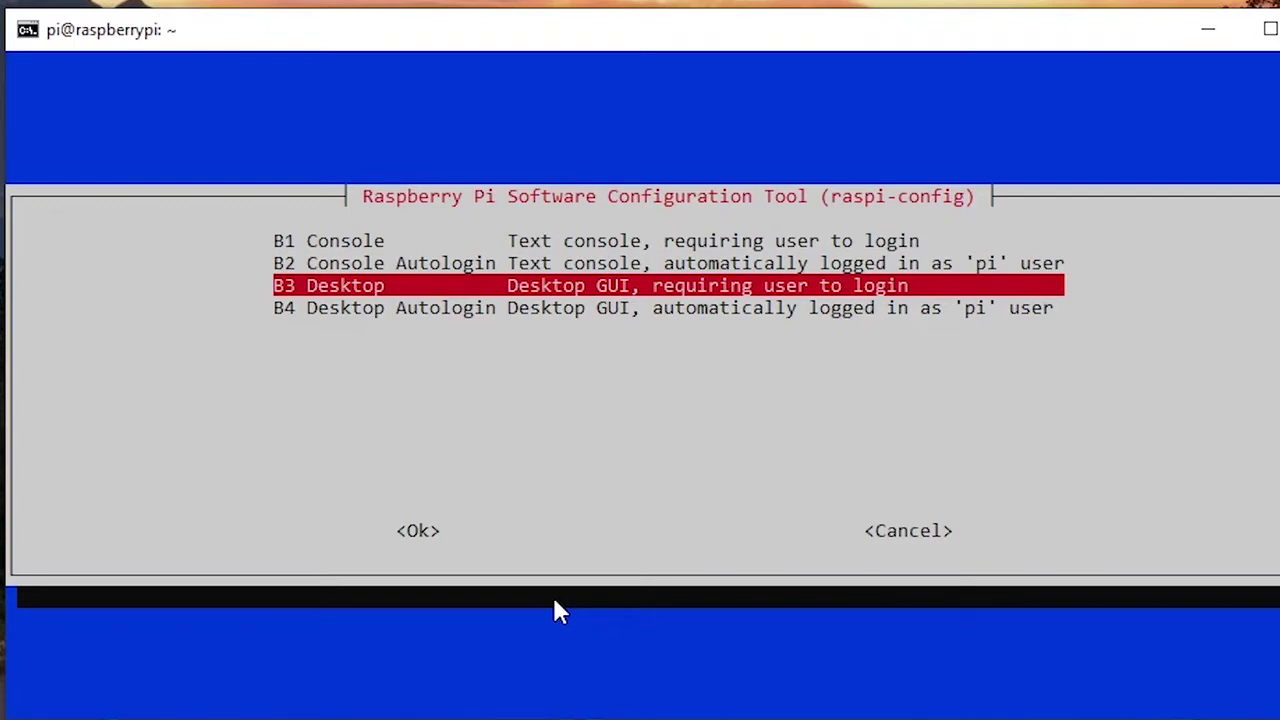
pyautogui.press('Down')
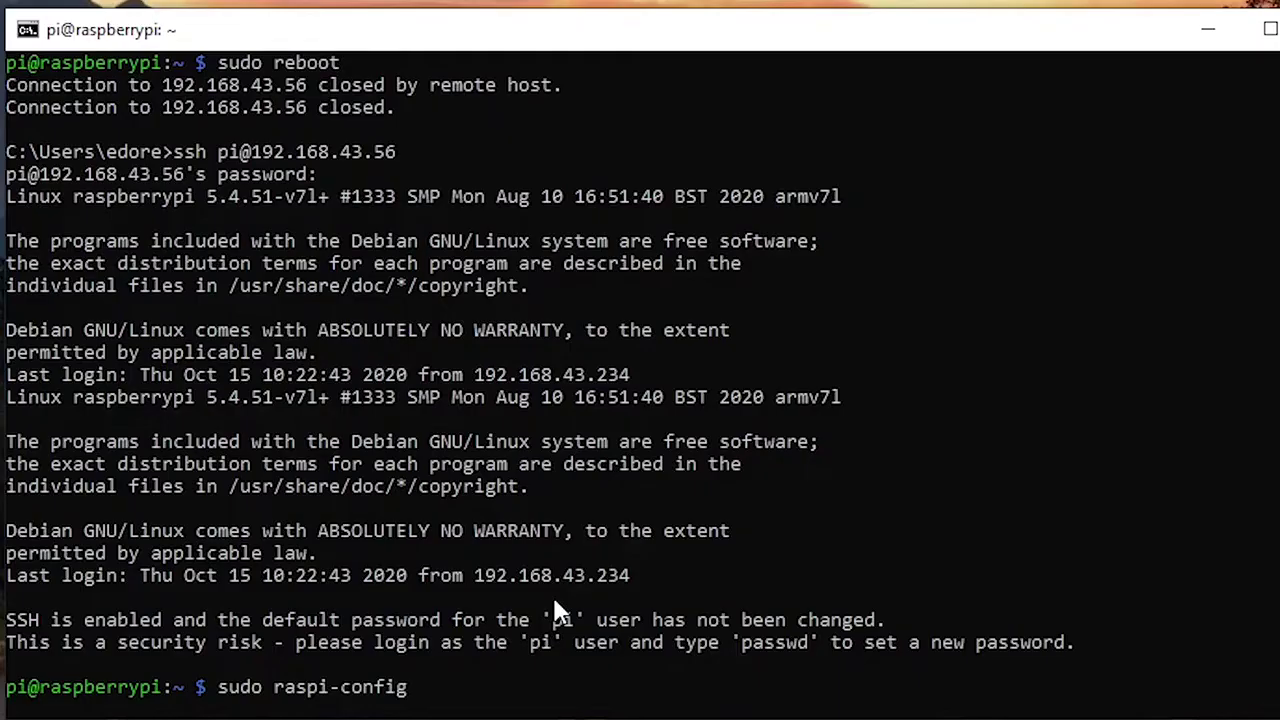
pyautogui.press('Return')
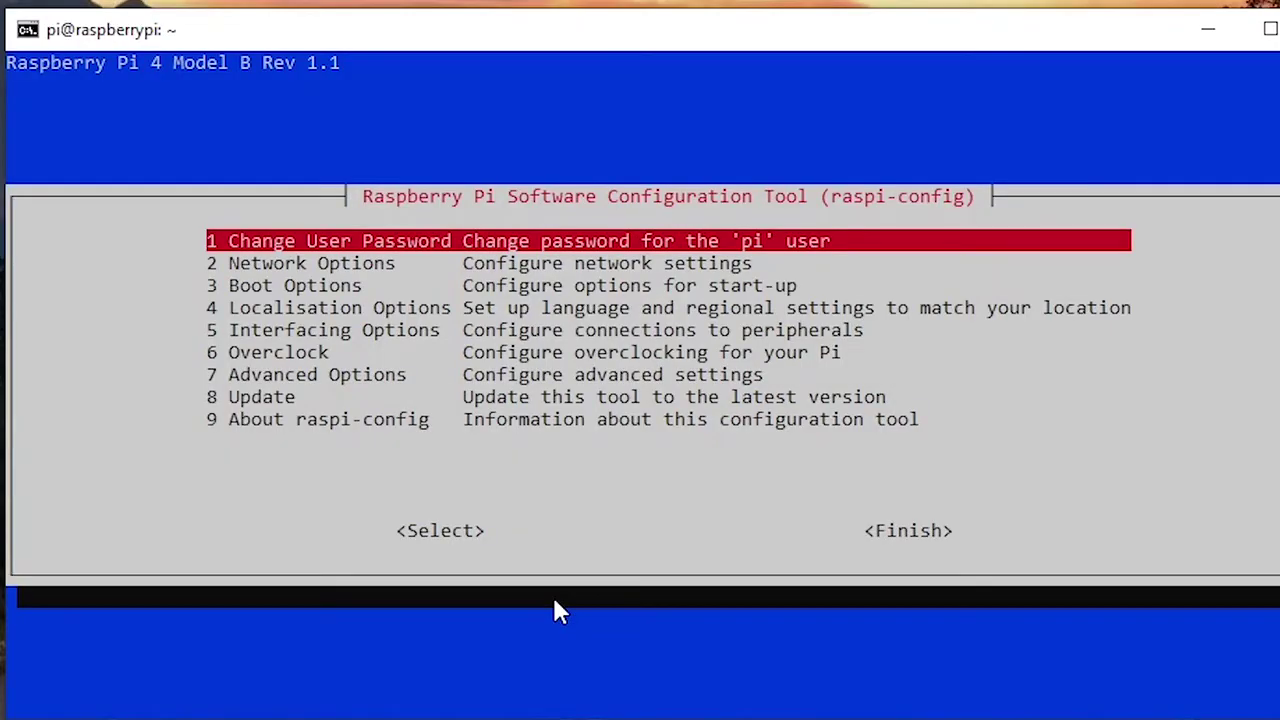
pyautogui.press('Tab')
pyautogui.press('Tab')
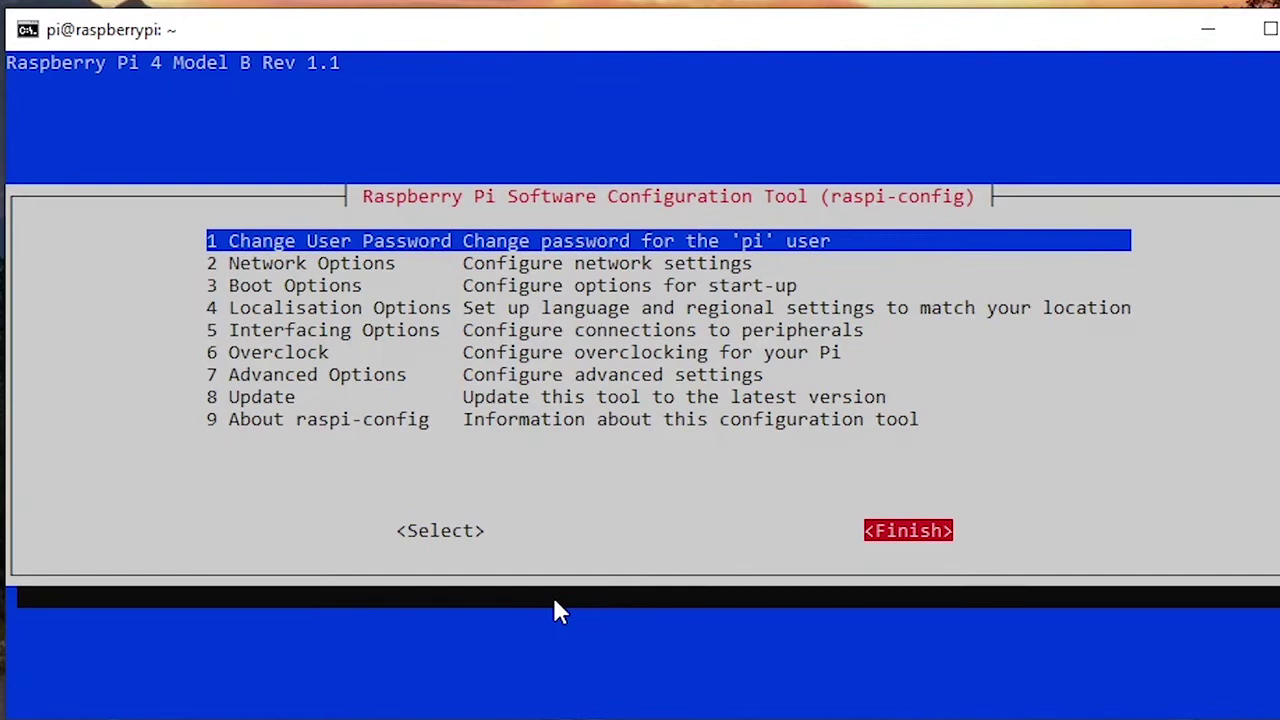
# Step: Finish raspi-config, accept the reboot, and rerun the ssh command to reconnect
pyautogui.press('Return')
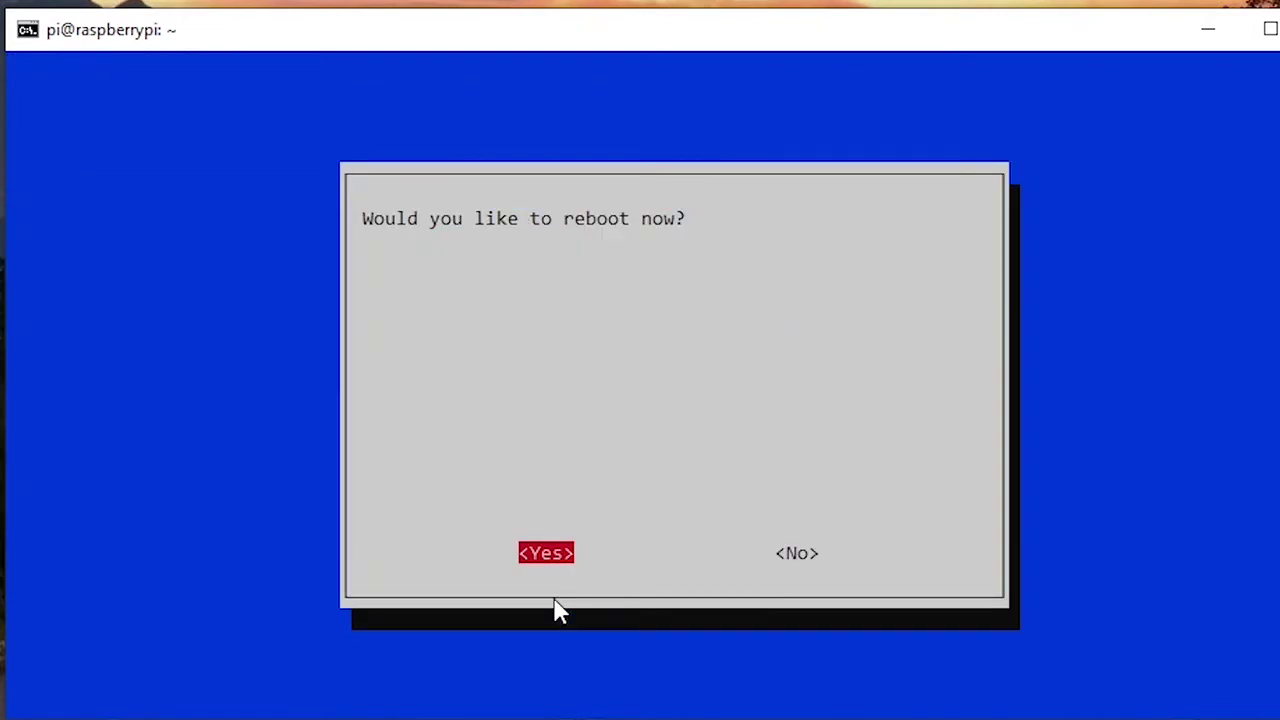
pyautogui.press('Return')
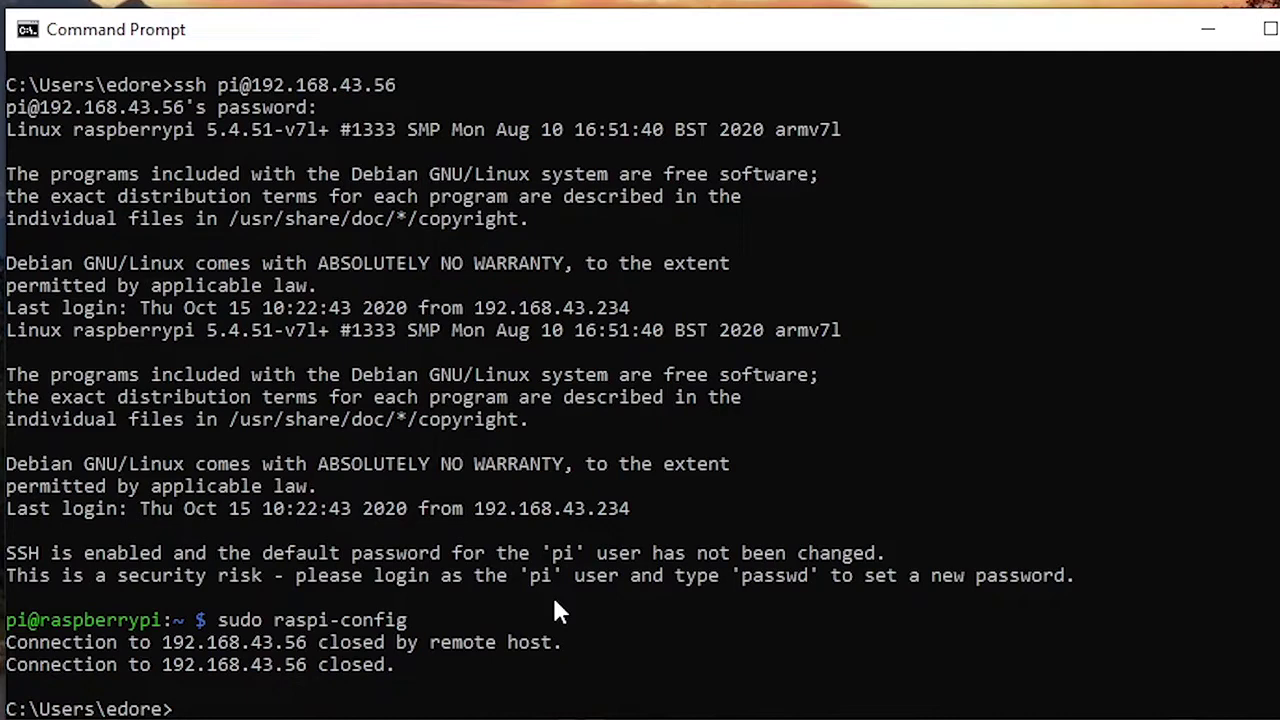
pyautogui.press('Up')
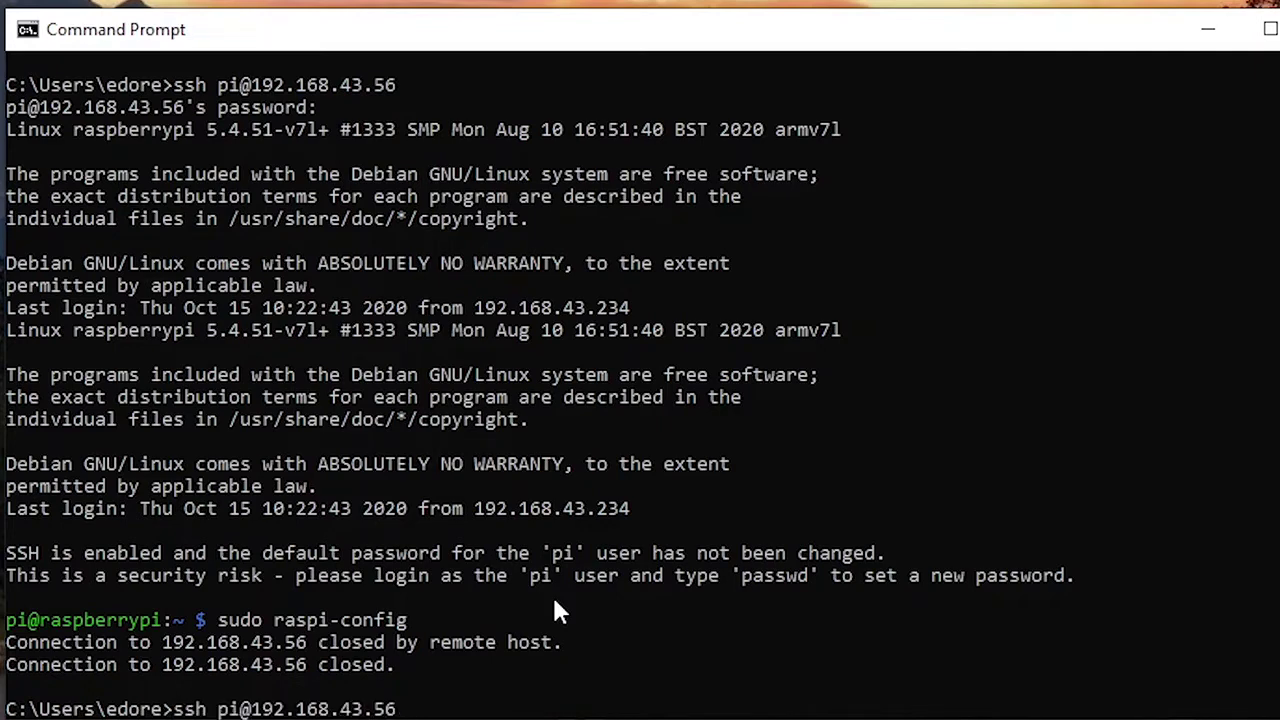
pyautogui.press('Return')
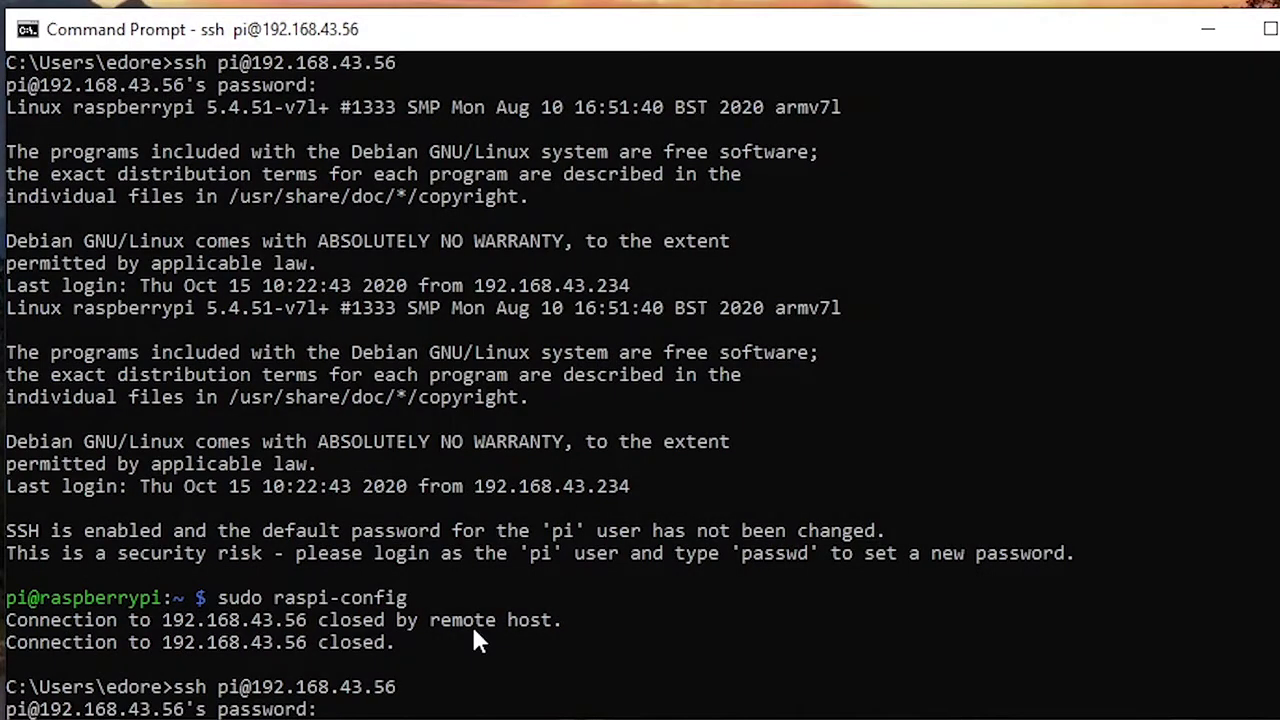
# Step: Log in with the pi password and recall sudo raspi-config from command history
pyautogui.press('Return')
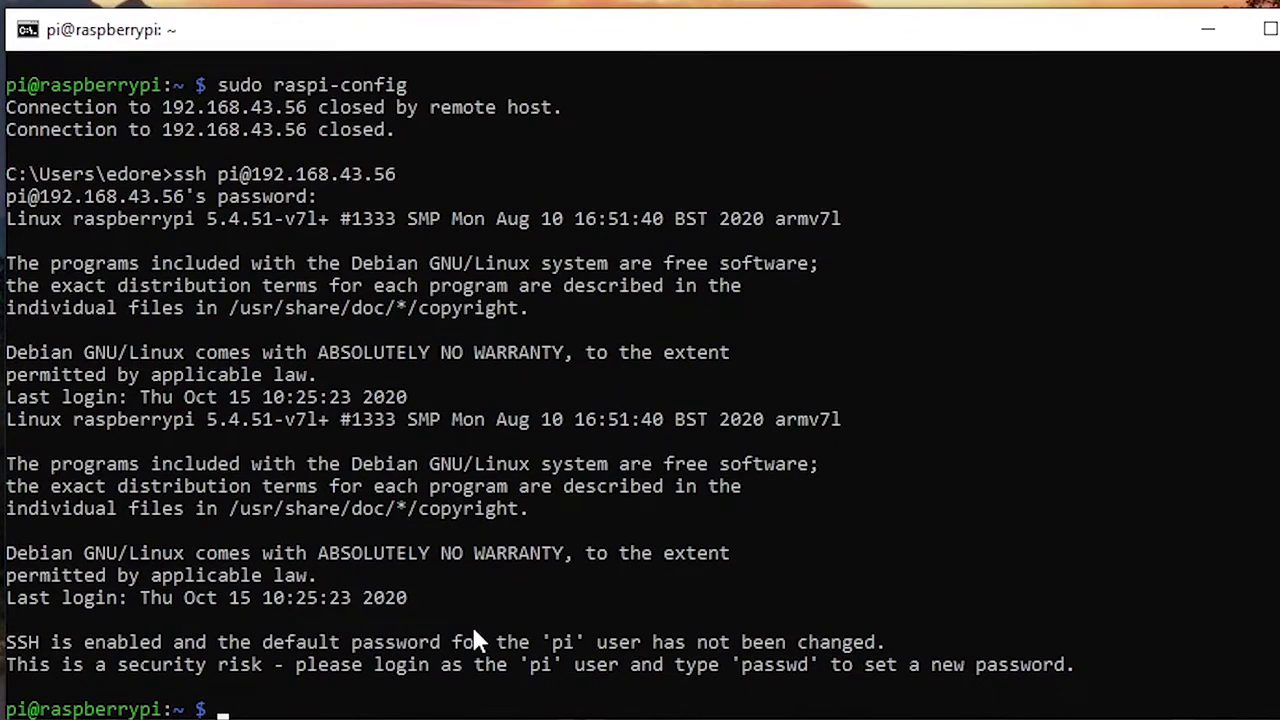
pyautogui.press('Up')
pyautogui.press('Down')
pyautogui.press('Up')
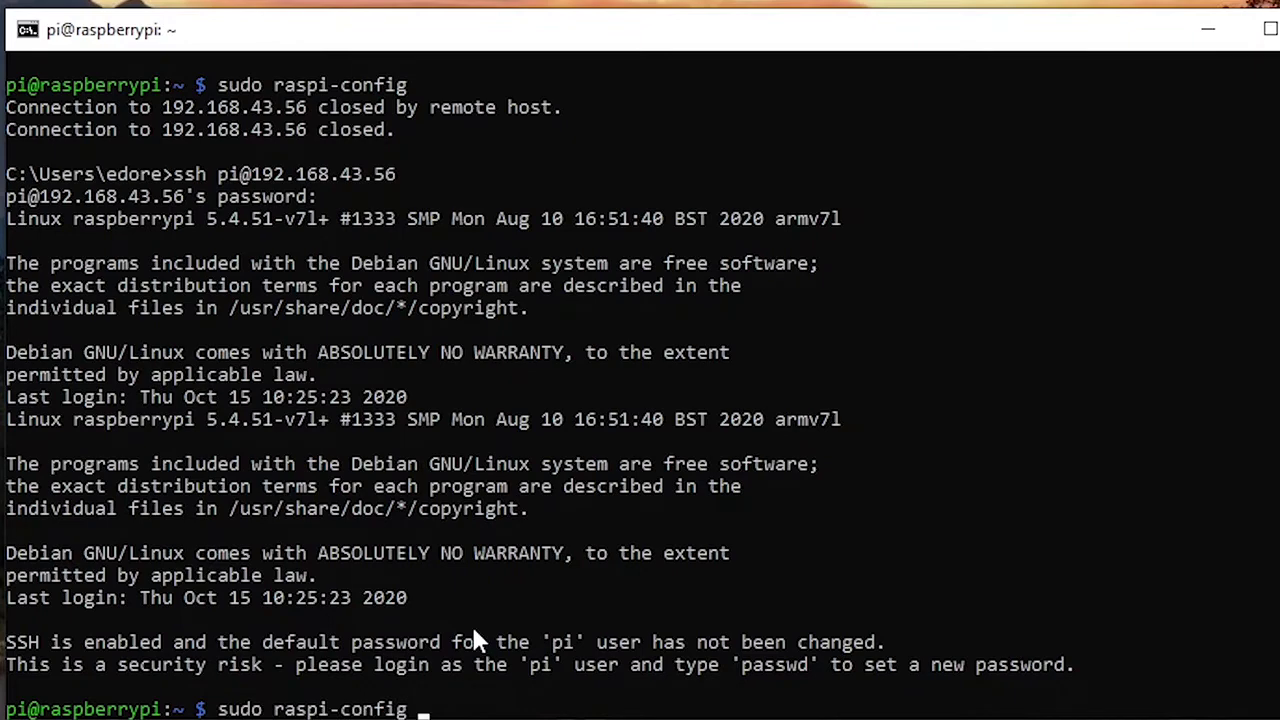
pyautogui.press('Up')
pyautogui.press('Down')
pyautogui.press('Down')
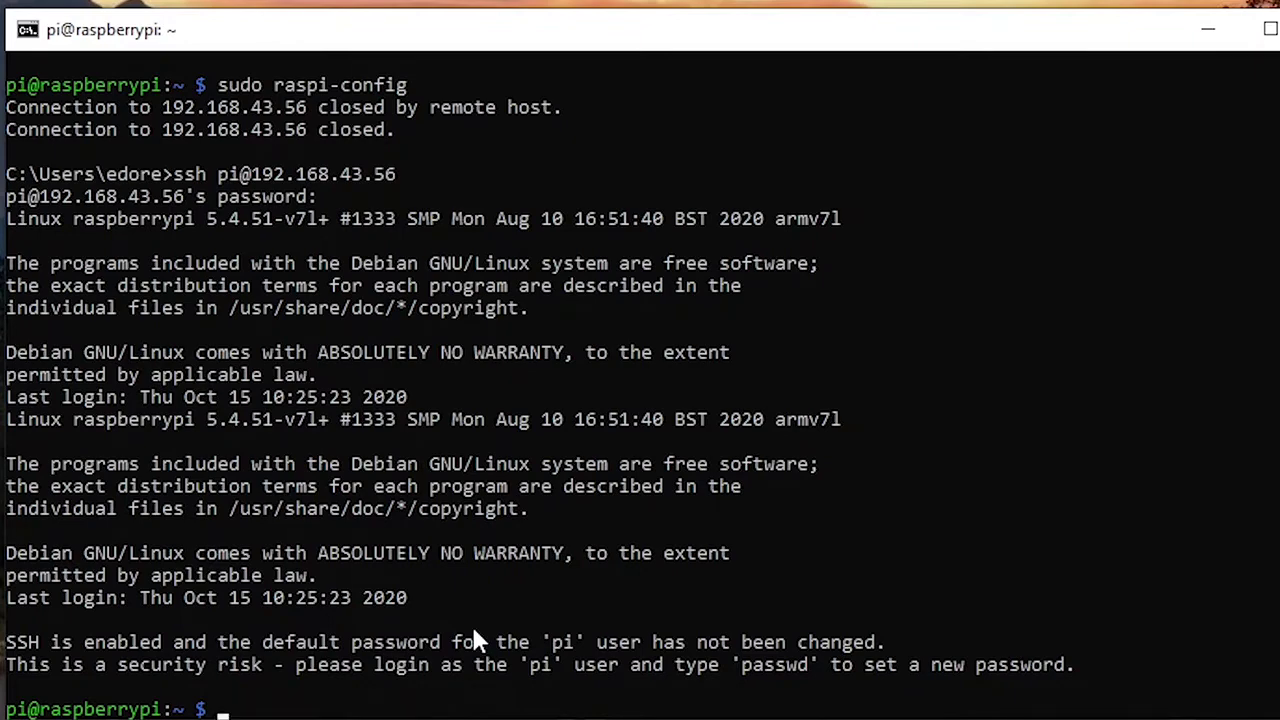
pyautogui.press('Up')
# Step: Launch raspi-config and open 7 Advanced Options > A5 Resolution
pyautogui.press('Return')
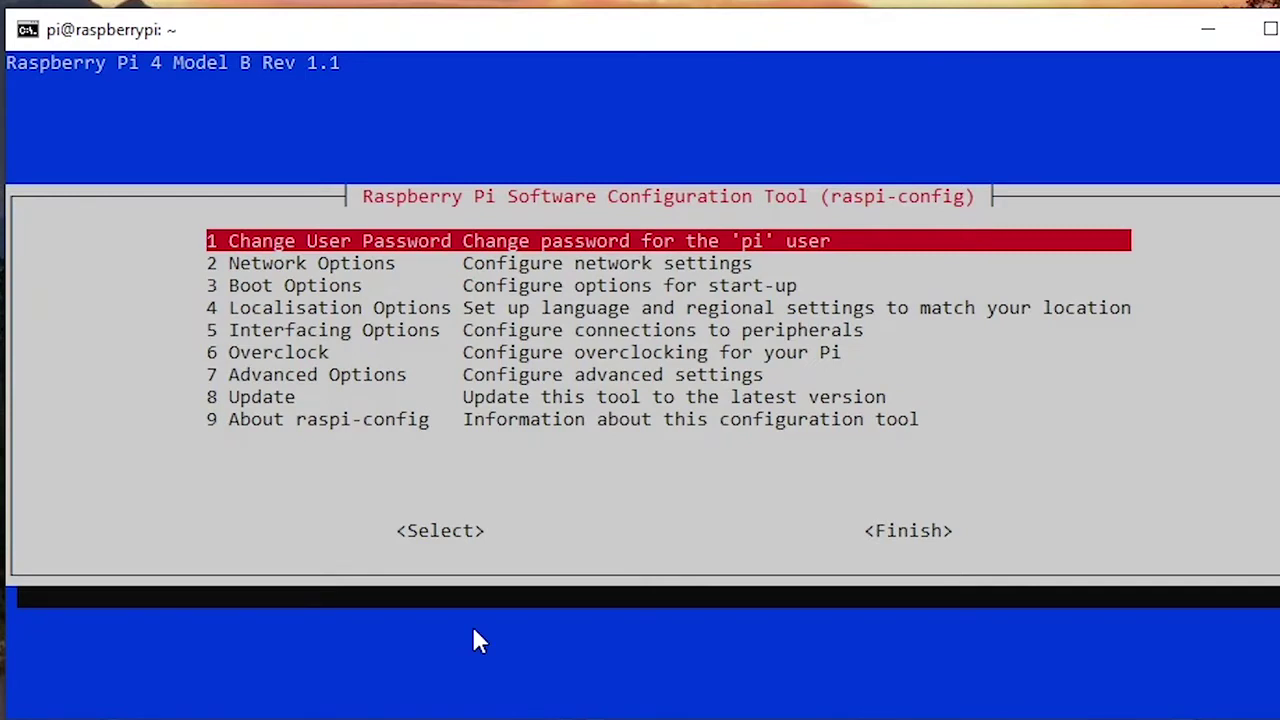
pyautogui.press('Down')
pyautogui.press('Down')
pyautogui.press('Down')
pyautogui.press('Down')
pyautogui.press('Down')
pyautogui.press('Down')
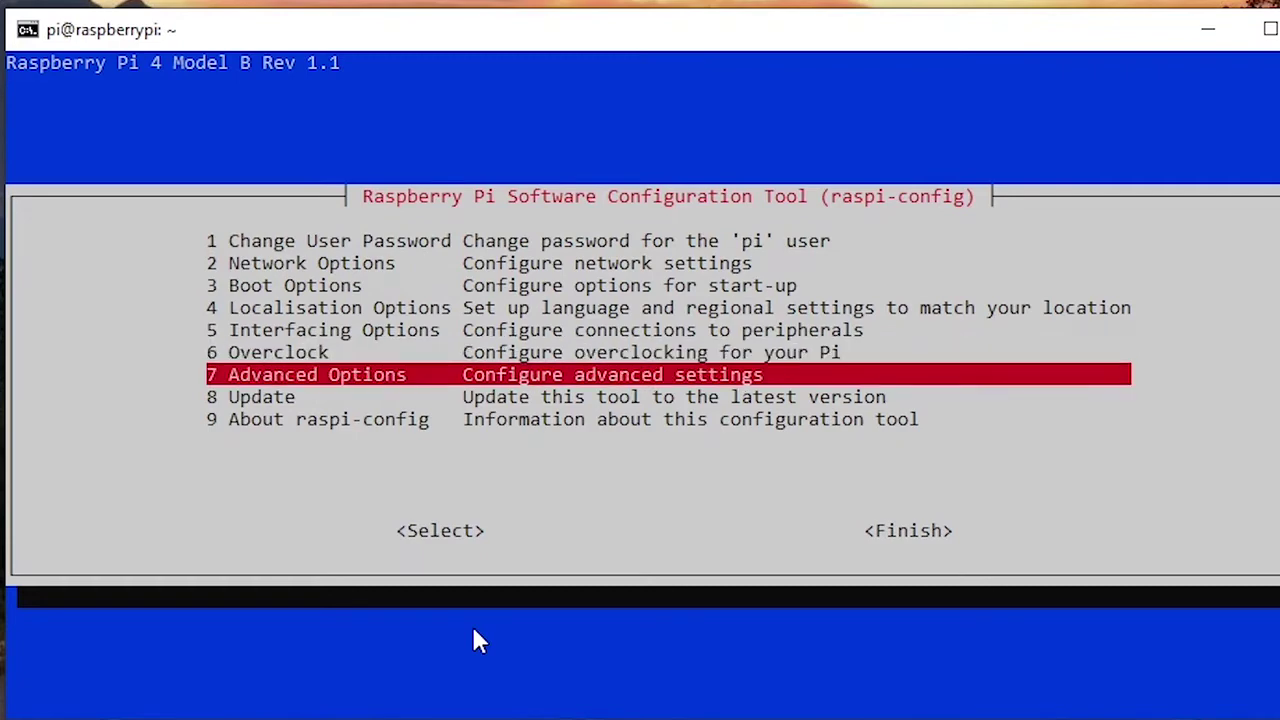
pyautogui.press('Return')
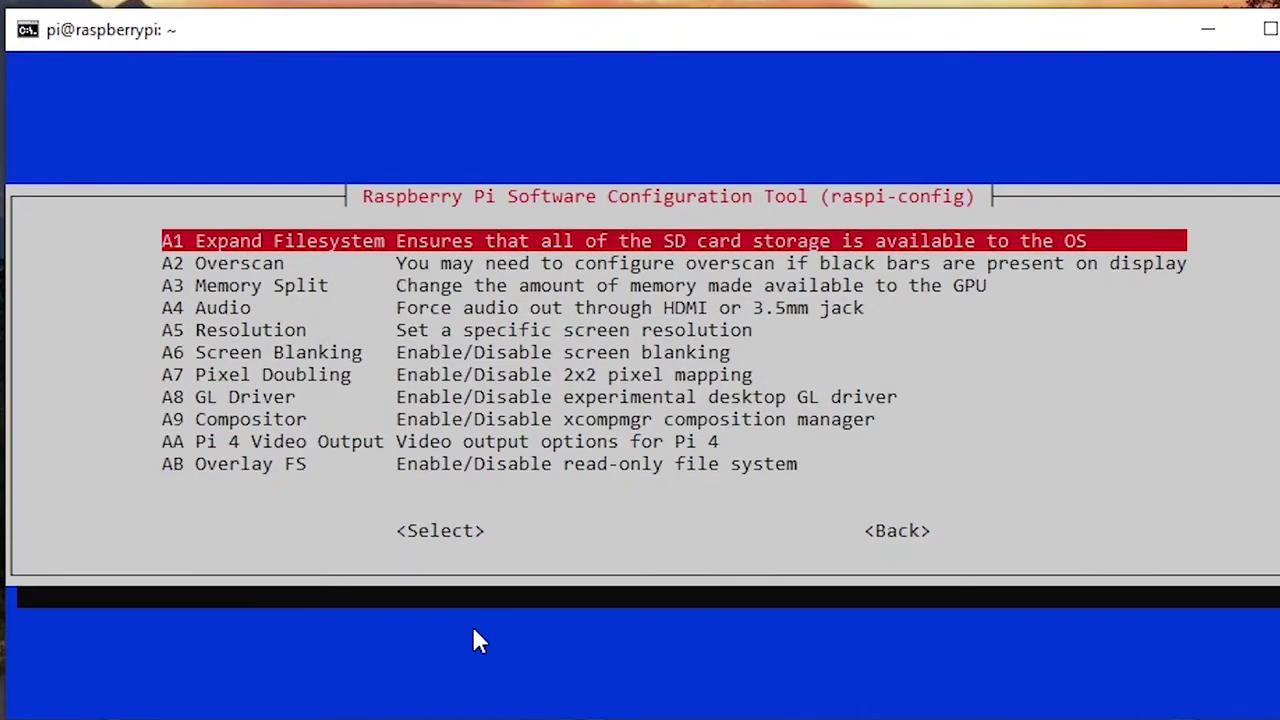
pyautogui.press('Down')
pyautogui.press('Down')
pyautogui.press('Down')
pyautogui.press('Down')
pyautogui.press('Return')
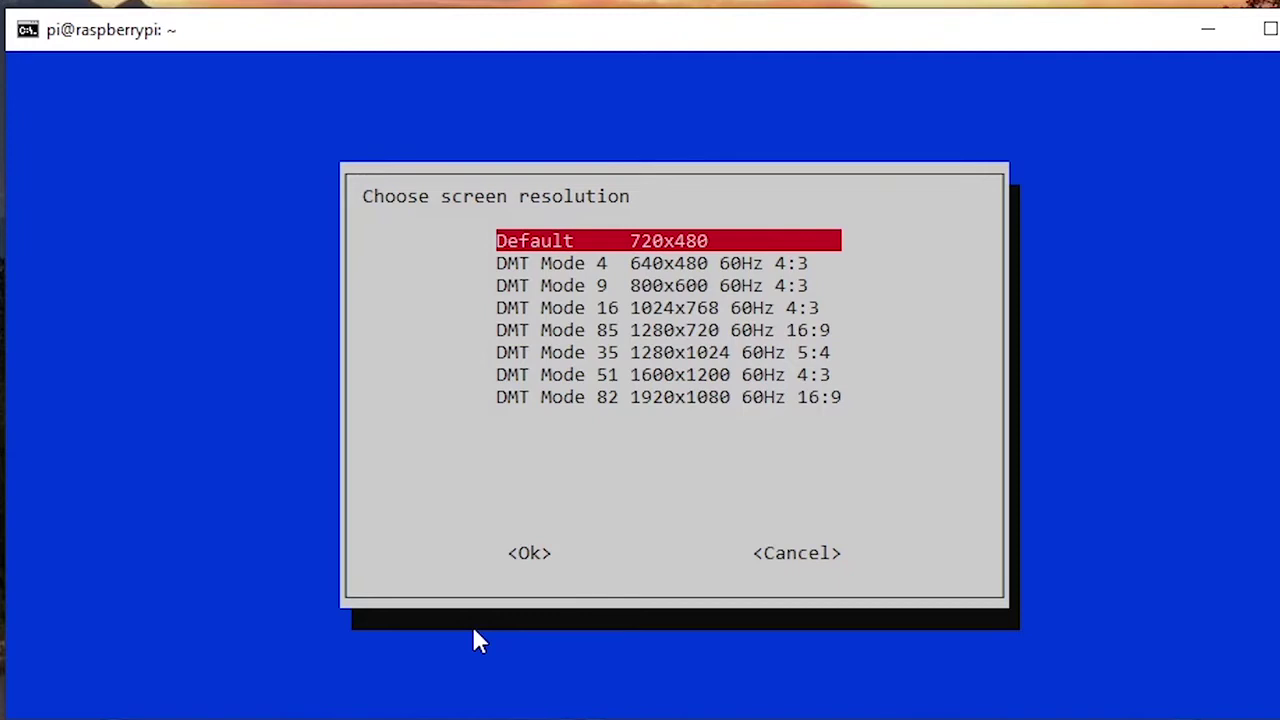
# Step: Scroll the resolution list and highlight DMT Mode 82, 1920x1080 60Hz 16:9
pyautogui.press('Down')
pyautogui.press('Down')
pyautogui.press('Down')
pyautogui.press('Up')
pyautogui.press('Up')
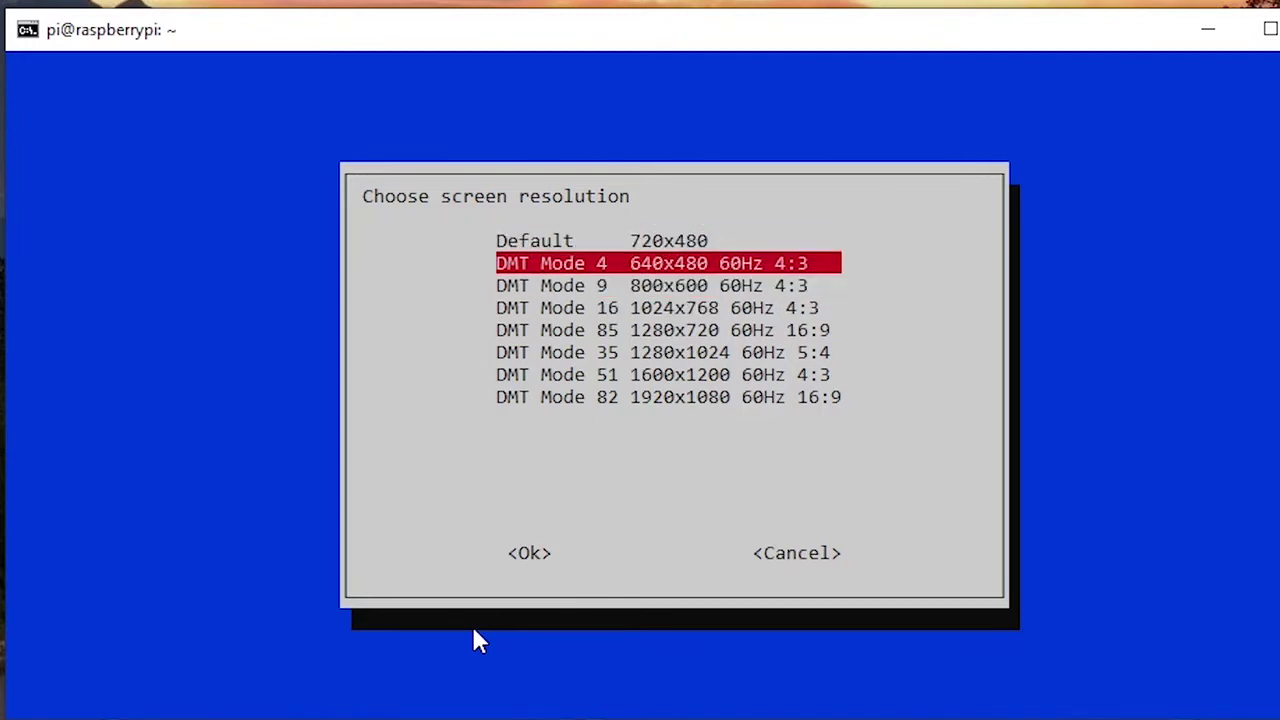
pyautogui.press('Up')
pyautogui.press('Down')
pyautogui.press('Down')
pyautogui.press('Down')
pyautogui.press('Down')
pyautogui.press('Down')
pyautogui.press('Up')
pyautogui.press('Up')
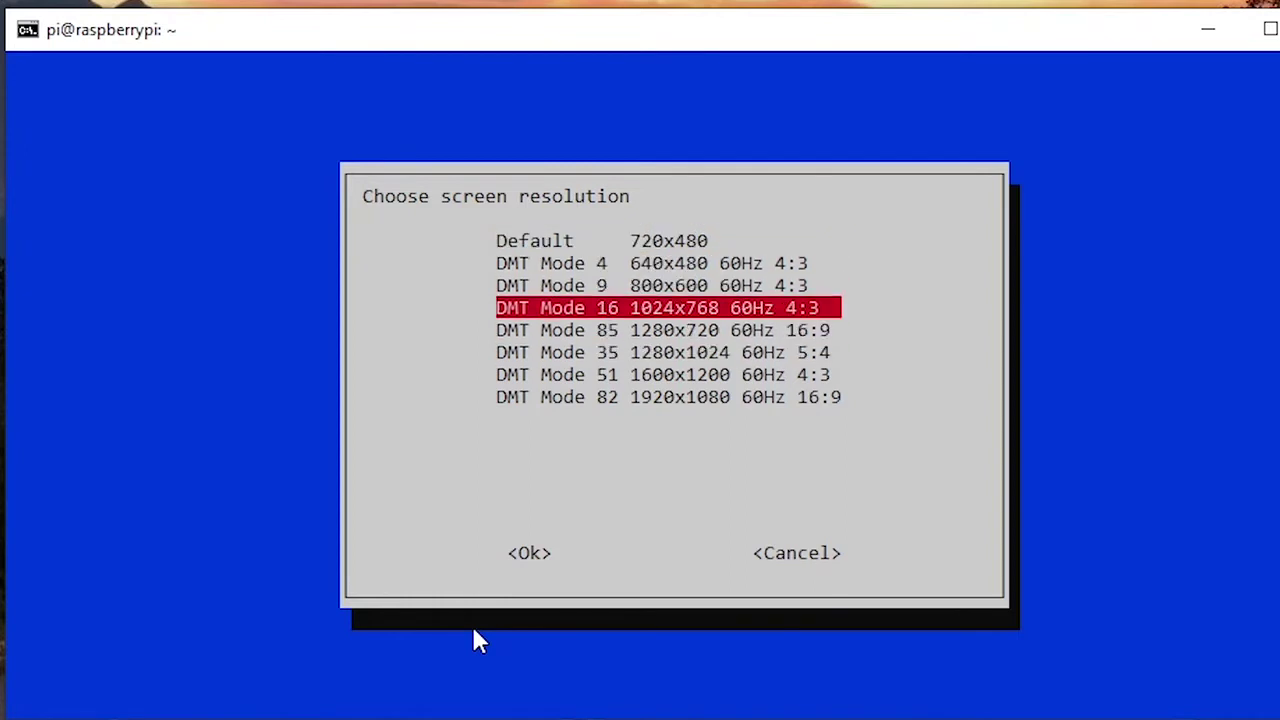
pyautogui.press('Up')
pyautogui.press('Up')
pyautogui.press('Down')
pyautogui.press('Down')
pyautogui.press('Down')
pyautogui.press('Down')
pyautogui.press('Down')
pyautogui.press('Down')
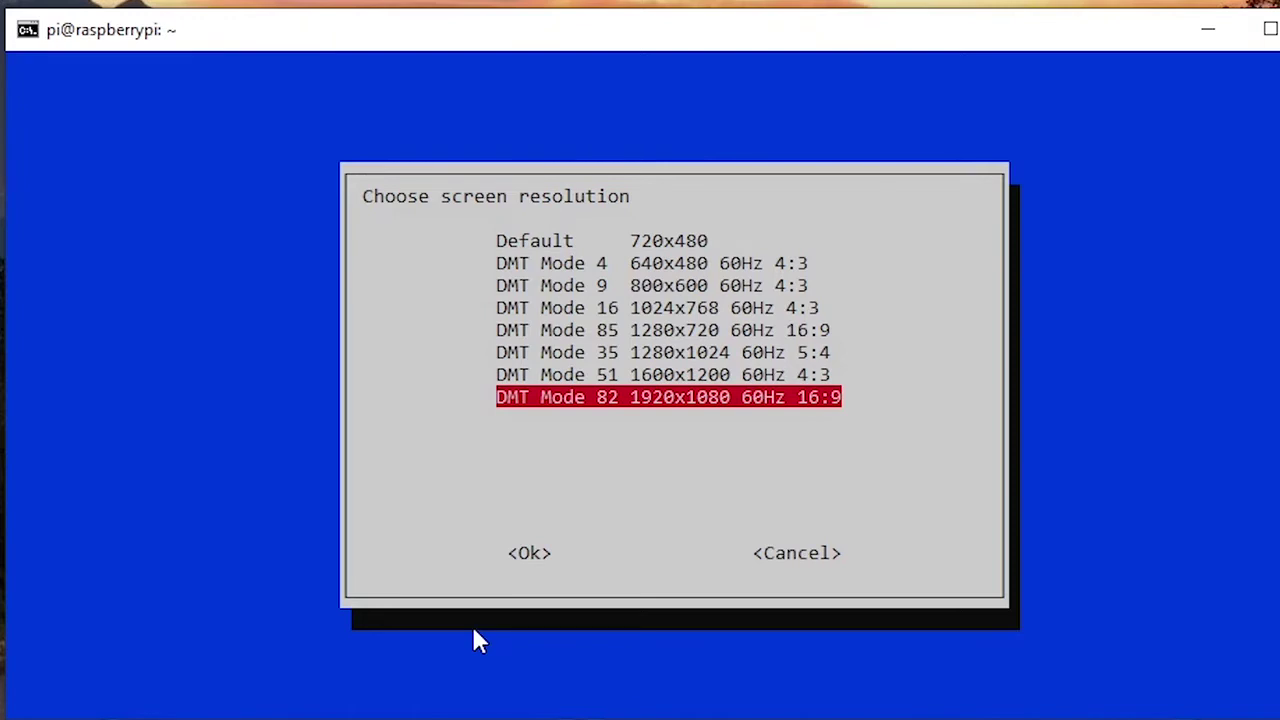
pyautogui.press('Up')
pyautogui.press('Up')
pyautogui.press('Up')
pyautogui.press('Up')
pyautogui.press('Down')
pyautogui.press('Down')
pyautogui.press('Down')
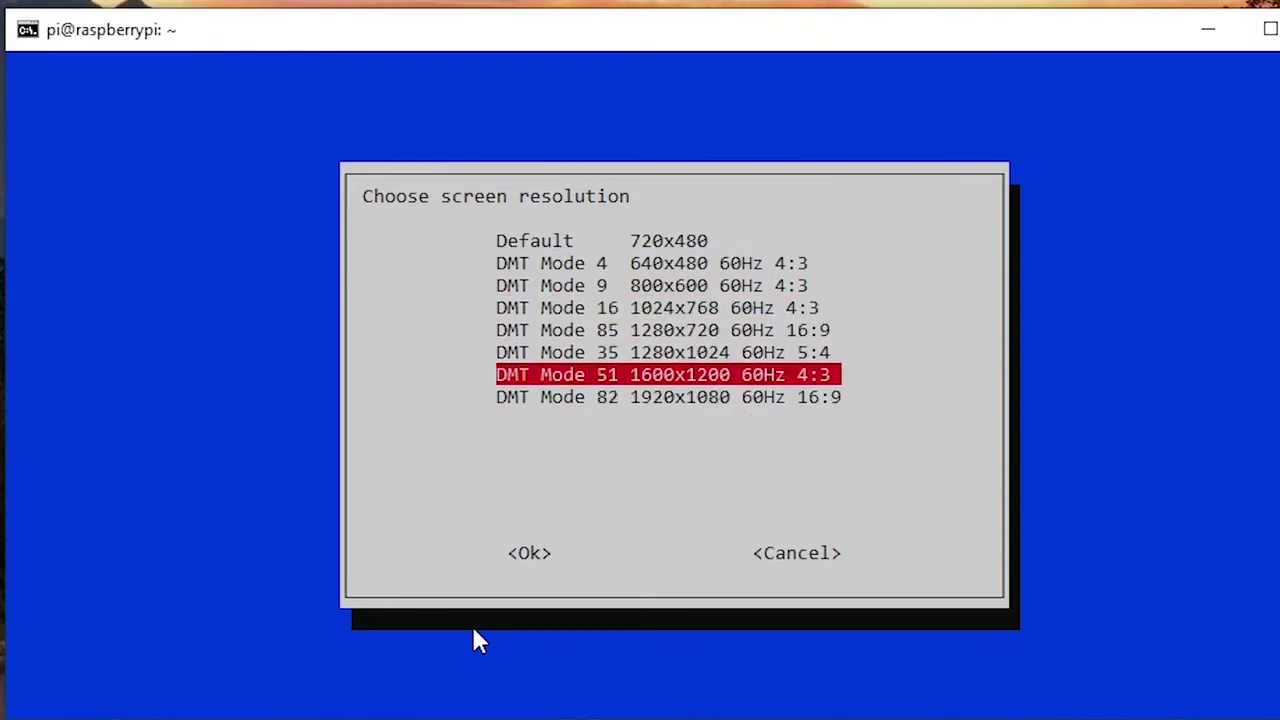
pyautogui.press('Down')
pyautogui.press('Up')
pyautogui.press('Up')
pyautogui.press('Up')
pyautogui.press('Up')
pyautogui.press('Down')
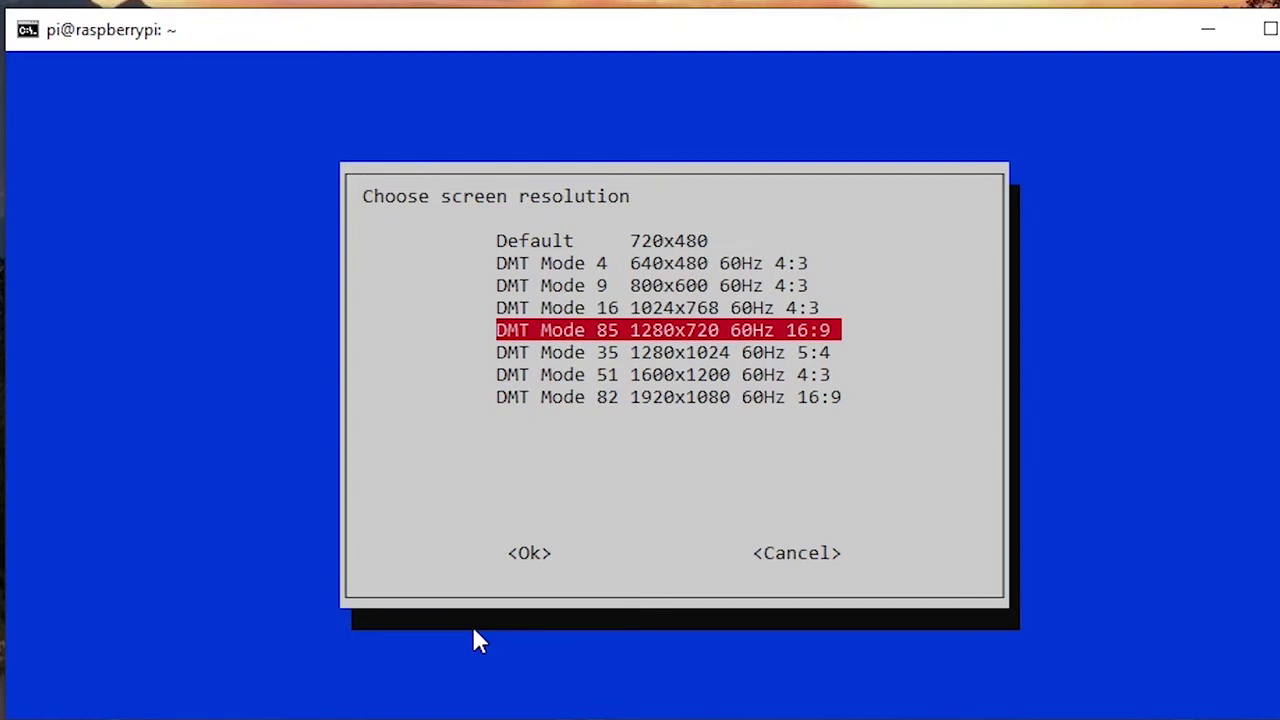
pyautogui.press('Up')
pyautogui.press('Up')
pyautogui.press('Up')
pyautogui.press('Down')
pyautogui.press('Down')
pyautogui.press('Down')
pyautogui.press('Down')
pyautogui.press('Up')
pyautogui.press('Up')
pyautogui.press('Up')
pyautogui.press('Up')
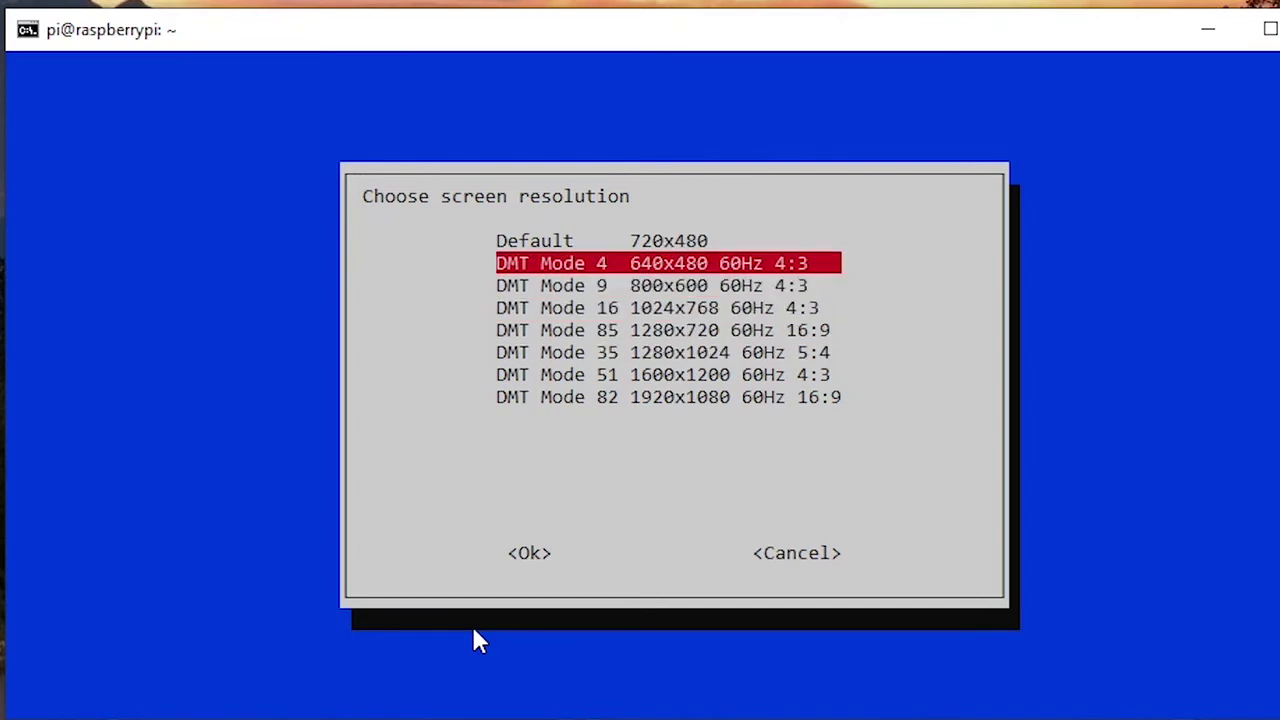
pyautogui.press('Up')
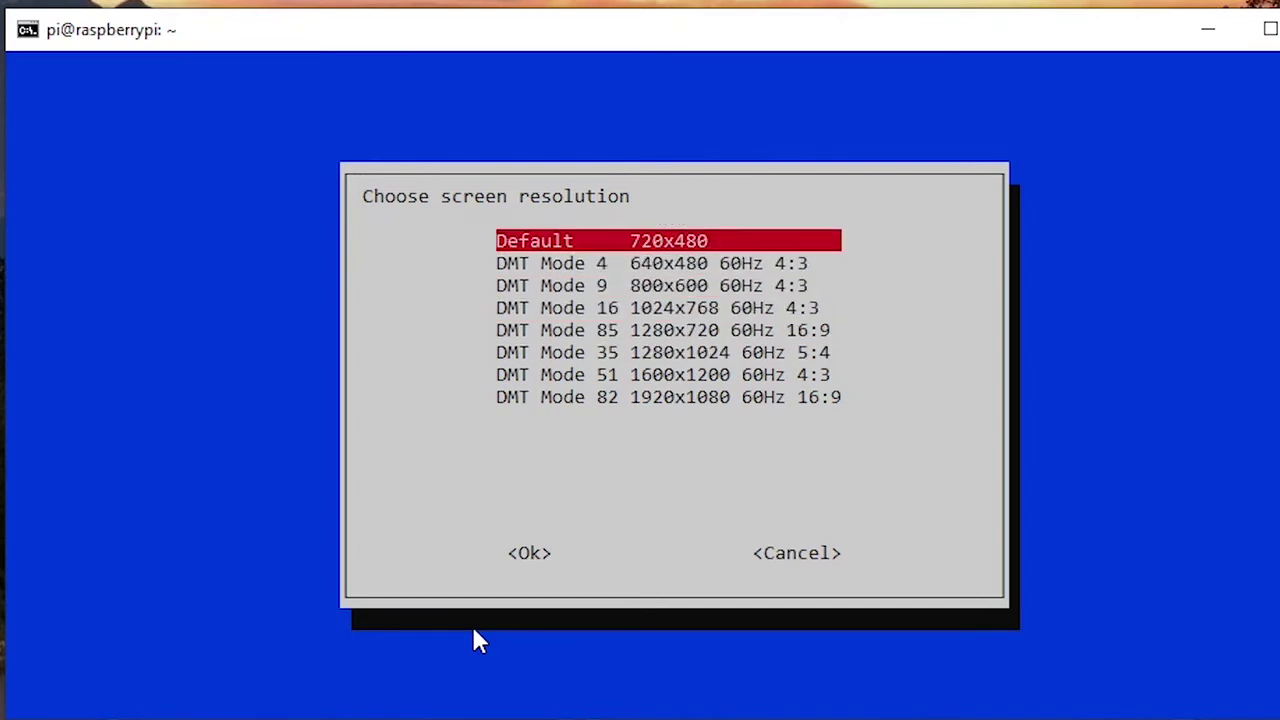
pyautogui.press('Down')
pyautogui.press('Down')
pyautogui.press('Down')
pyautogui.press('Down')
pyautogui.press('Down')
pyautogui.press('Down')
pyautogui.press('Down')
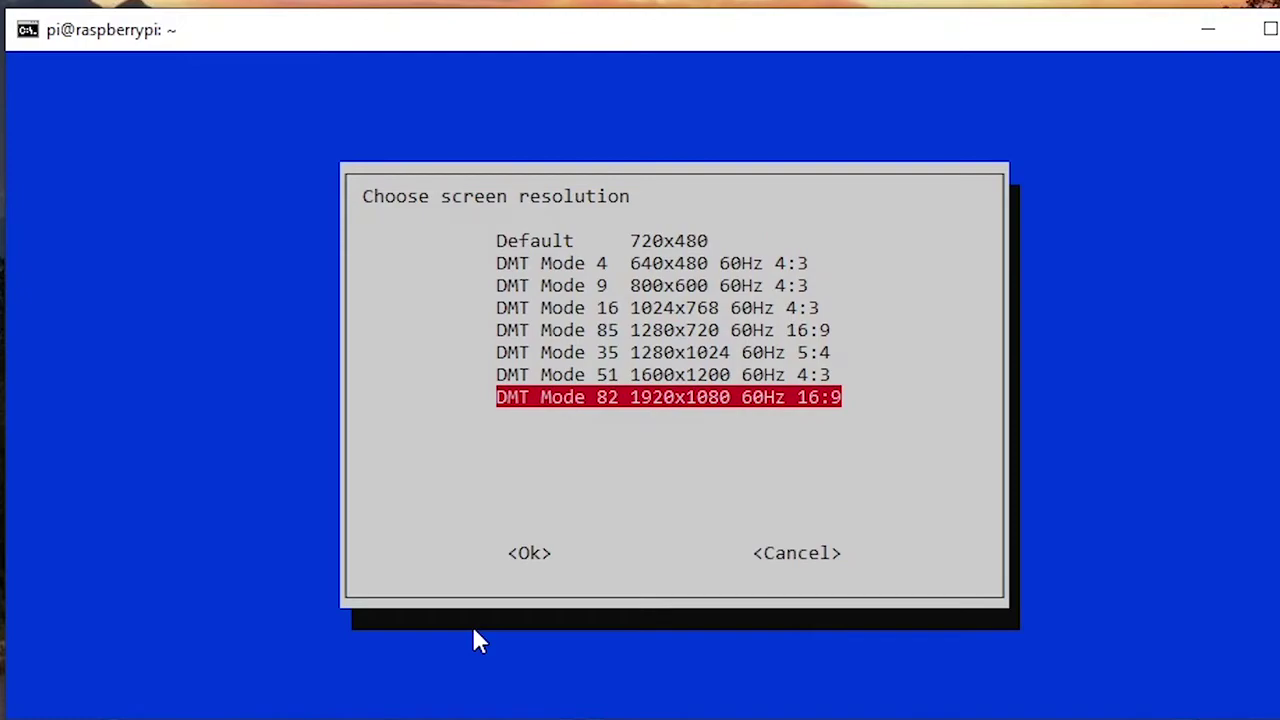
# Step: Apply the 1920x1080 resolution, finish raspi-config and confirm rebooting the Pi
pyautogui.press('Return')
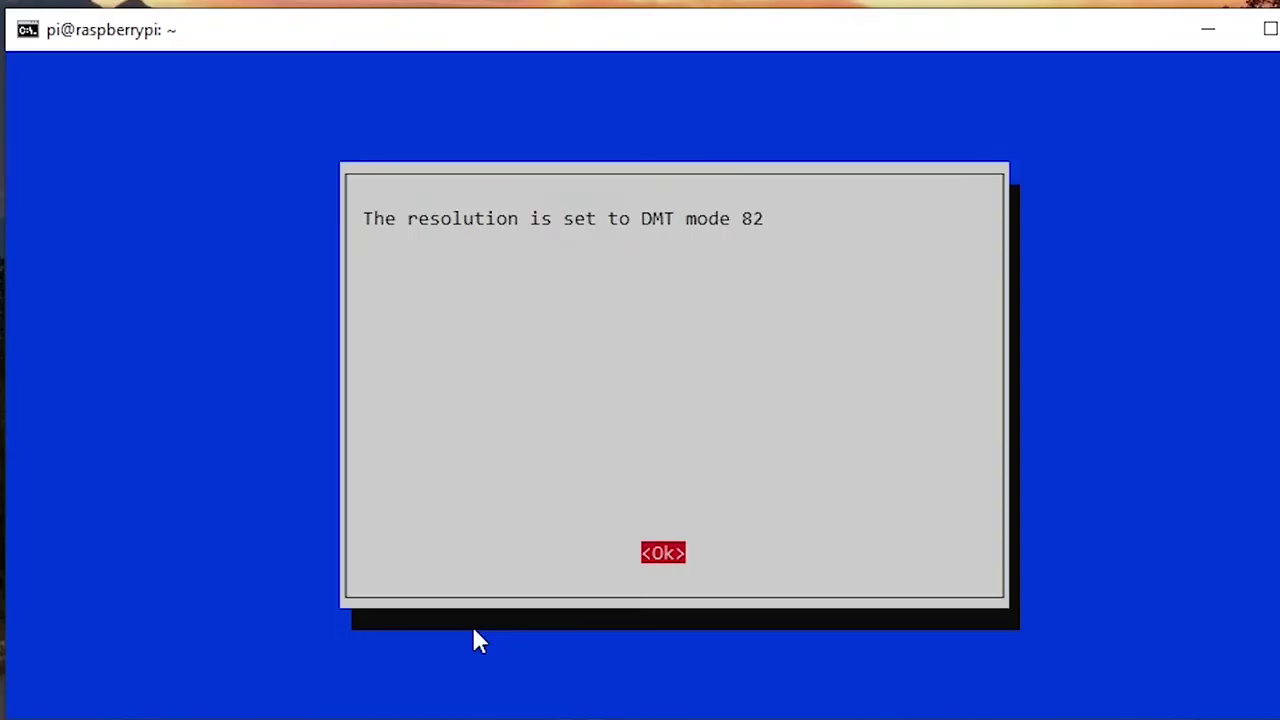
pyautogui.press('Return')
pyautogui.press('Tab')
pyautogui.press('Tab')
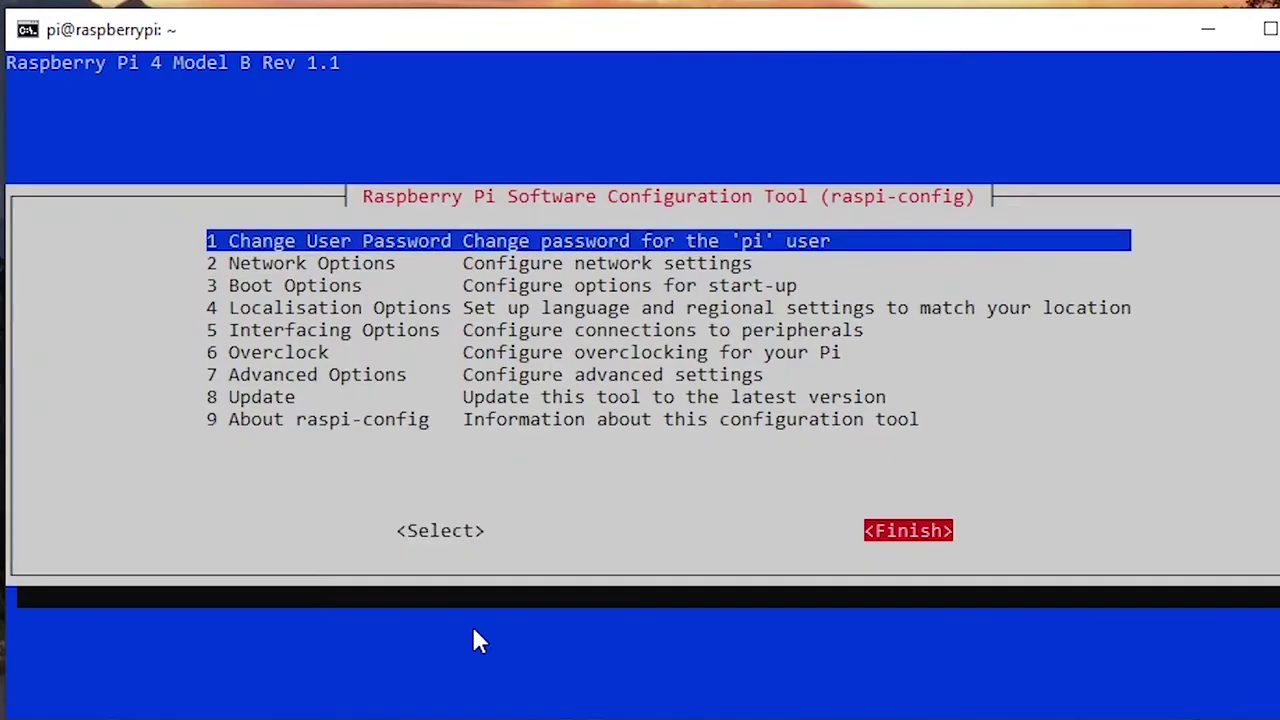
pyautogui.press('Return')
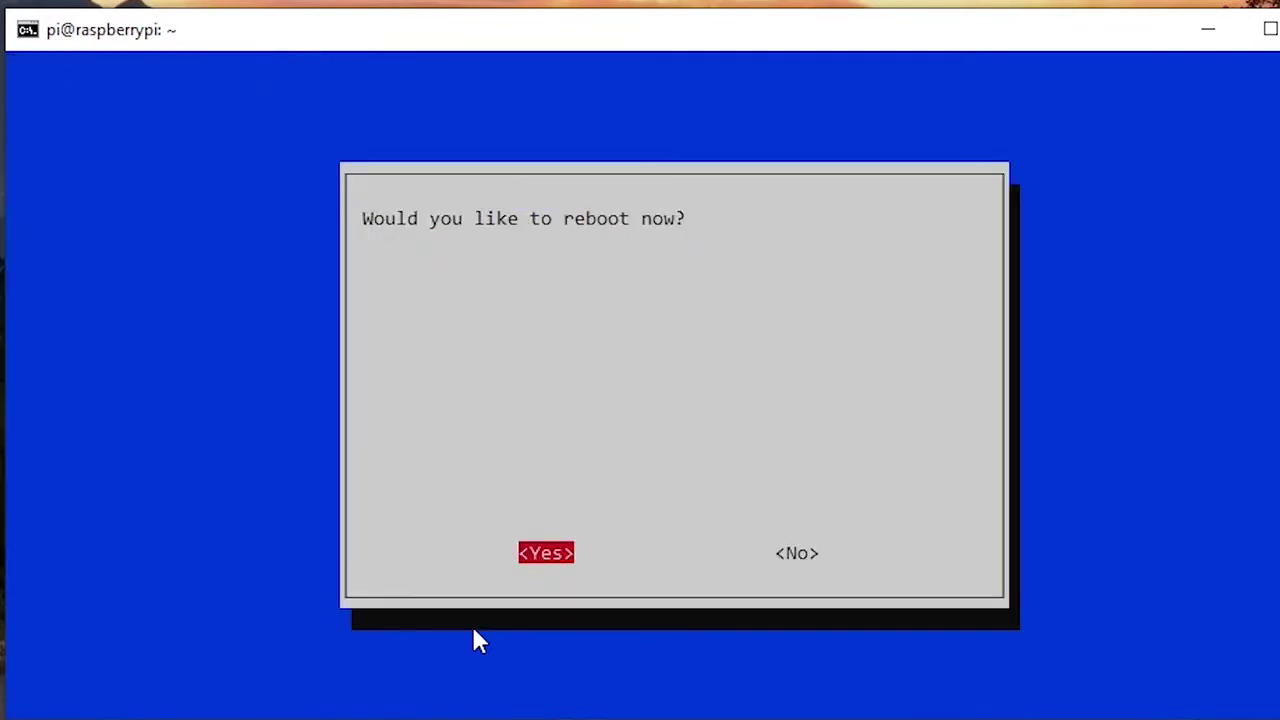
pyautogui.press('Return')
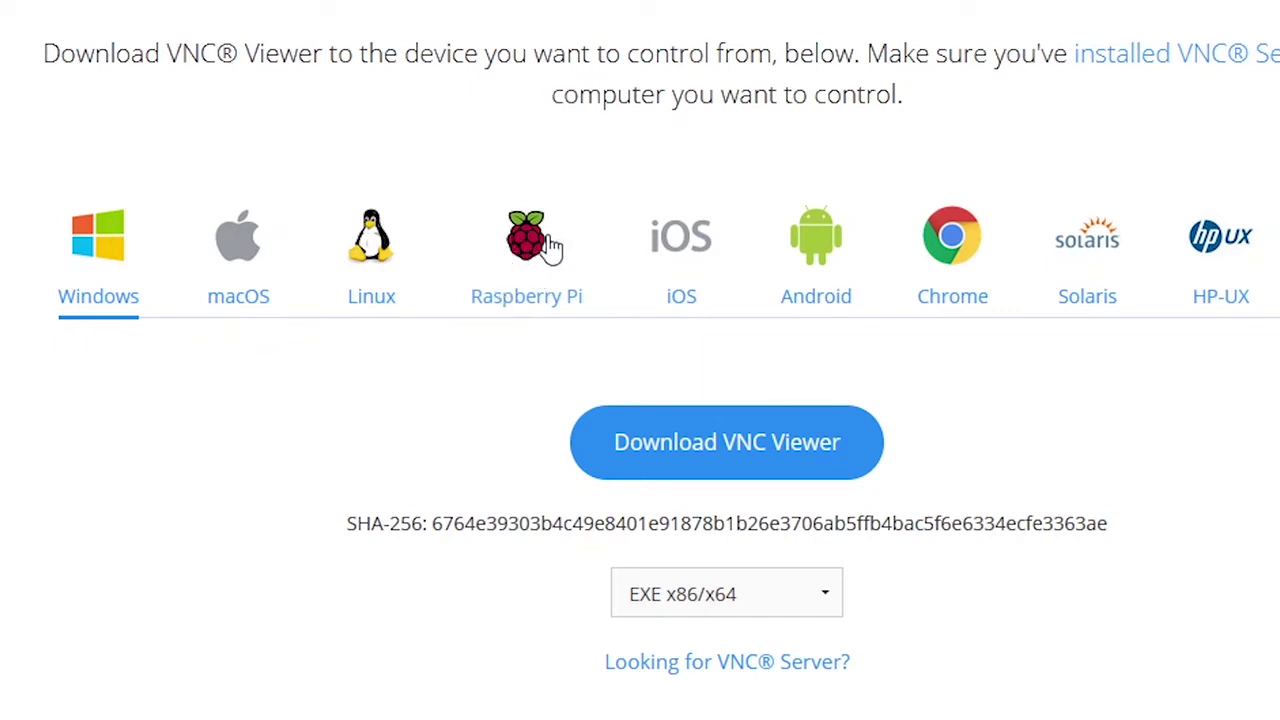
# Step: Switch the VNC Viewer download page from Raspberry Pi to the Windows version
pyautogui.click(535, 258)
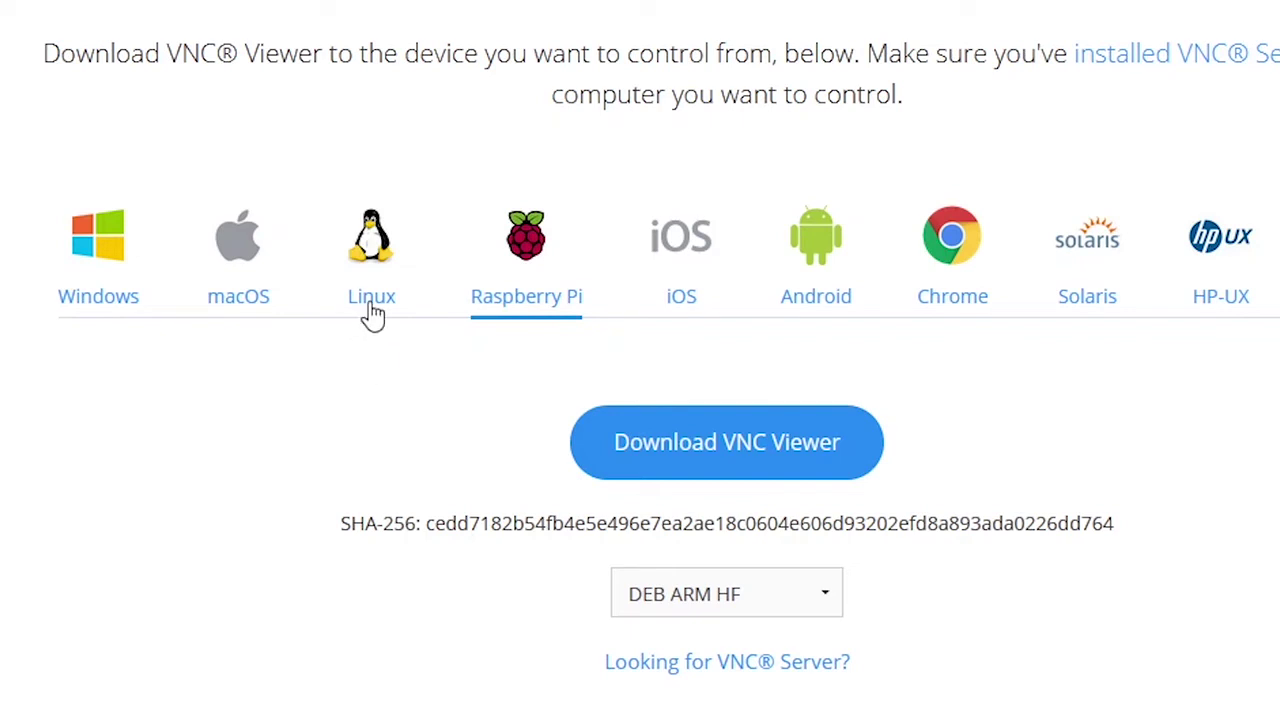
pyautogui.click(114, 268)
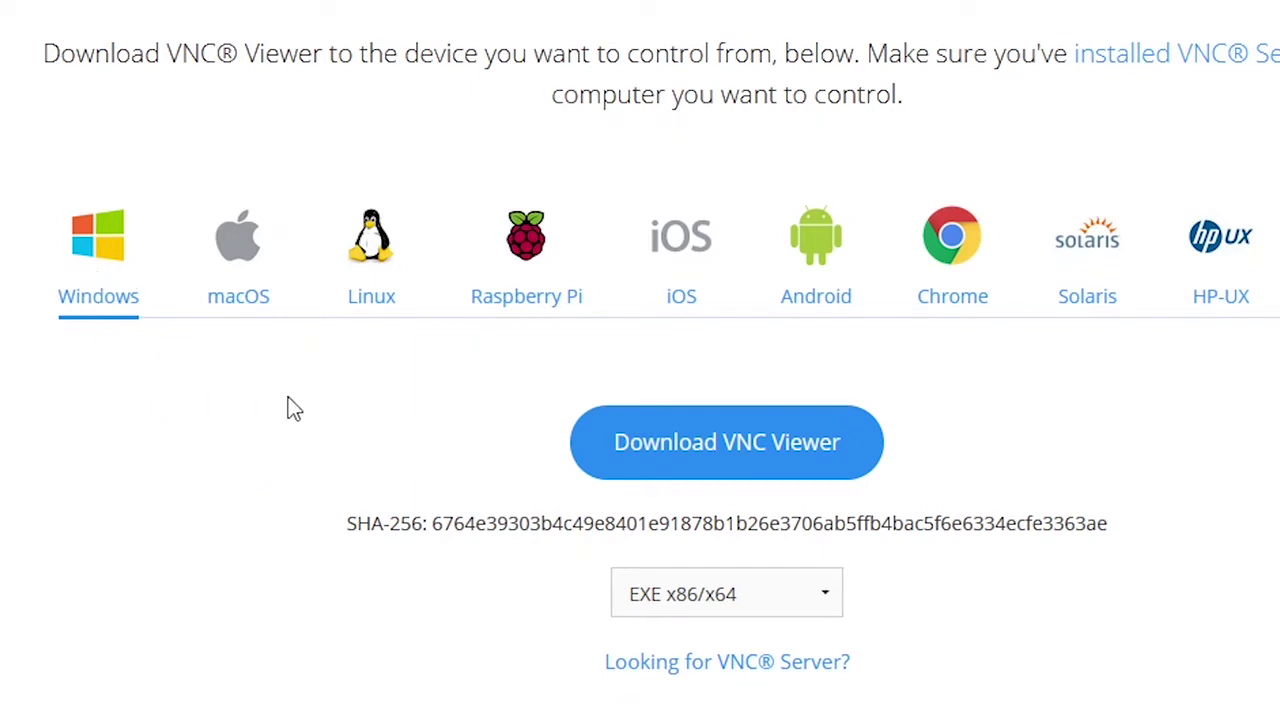
# Step: Download and save the Windows VNC Viewer installer, then run it from Firefox's downloads list
pyautogui.click(688, 443)
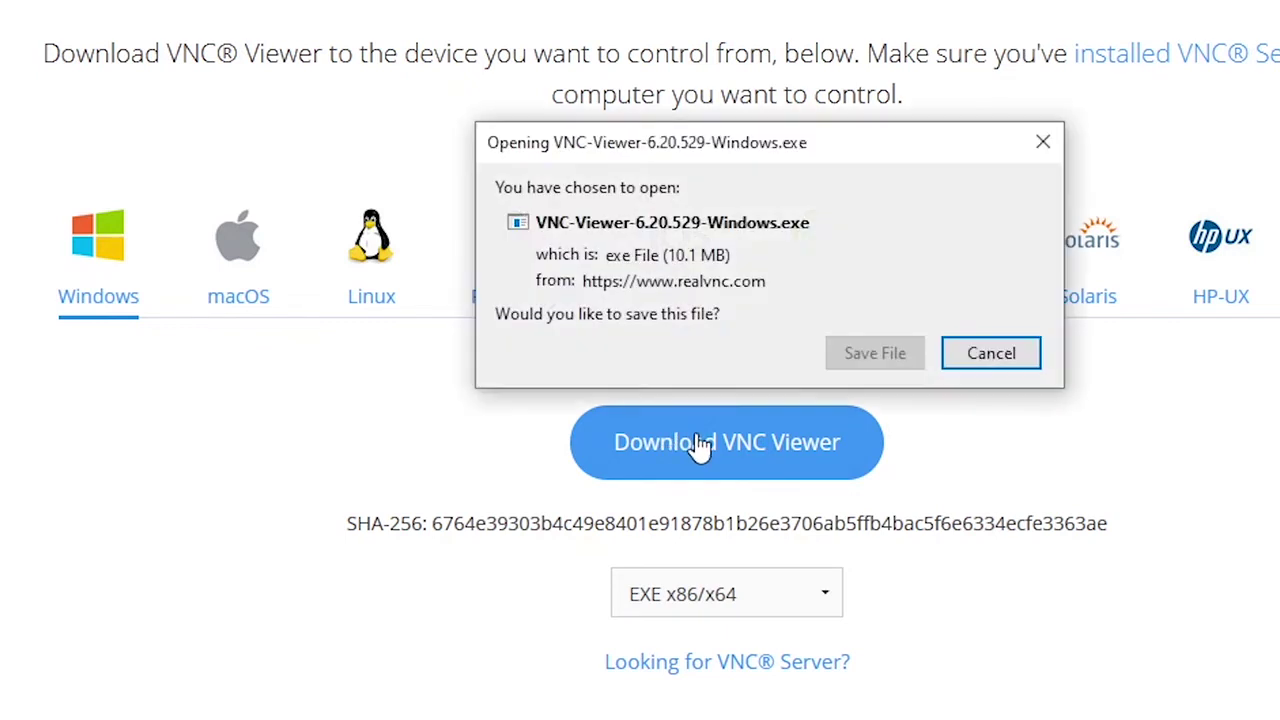
pyautogui.click(866, 360)
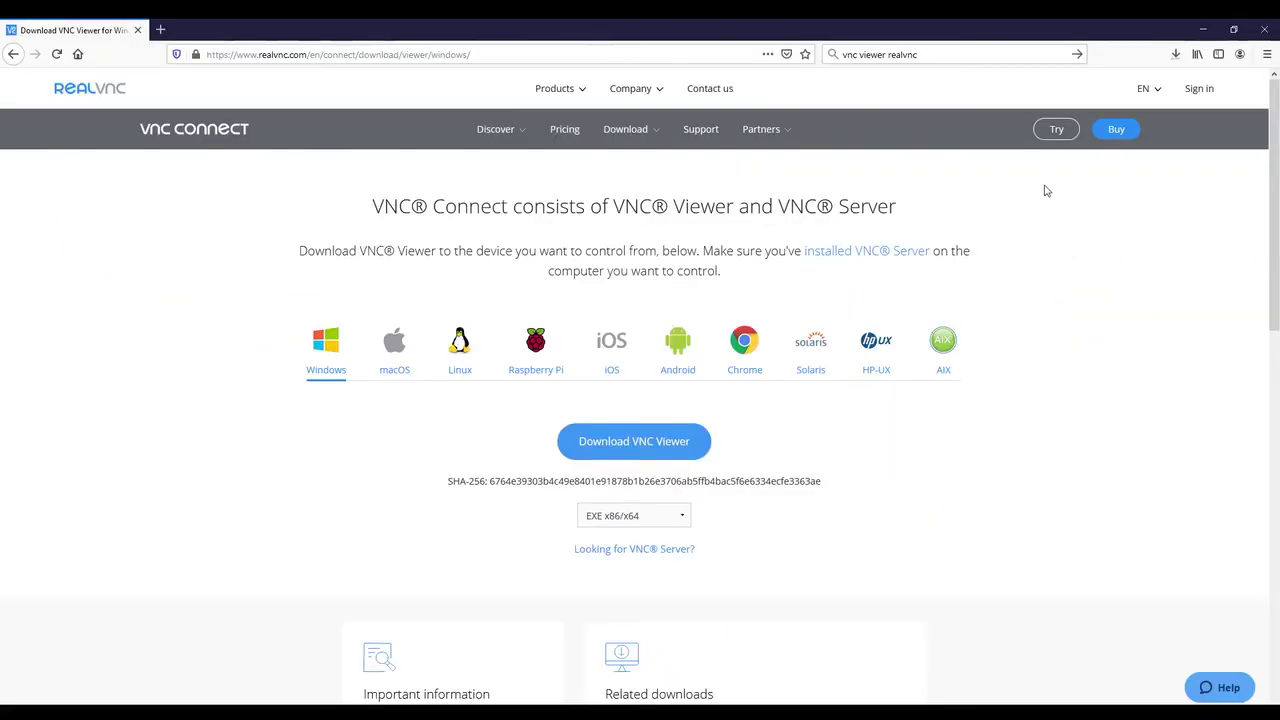
pyautogui.click(1174, 57)
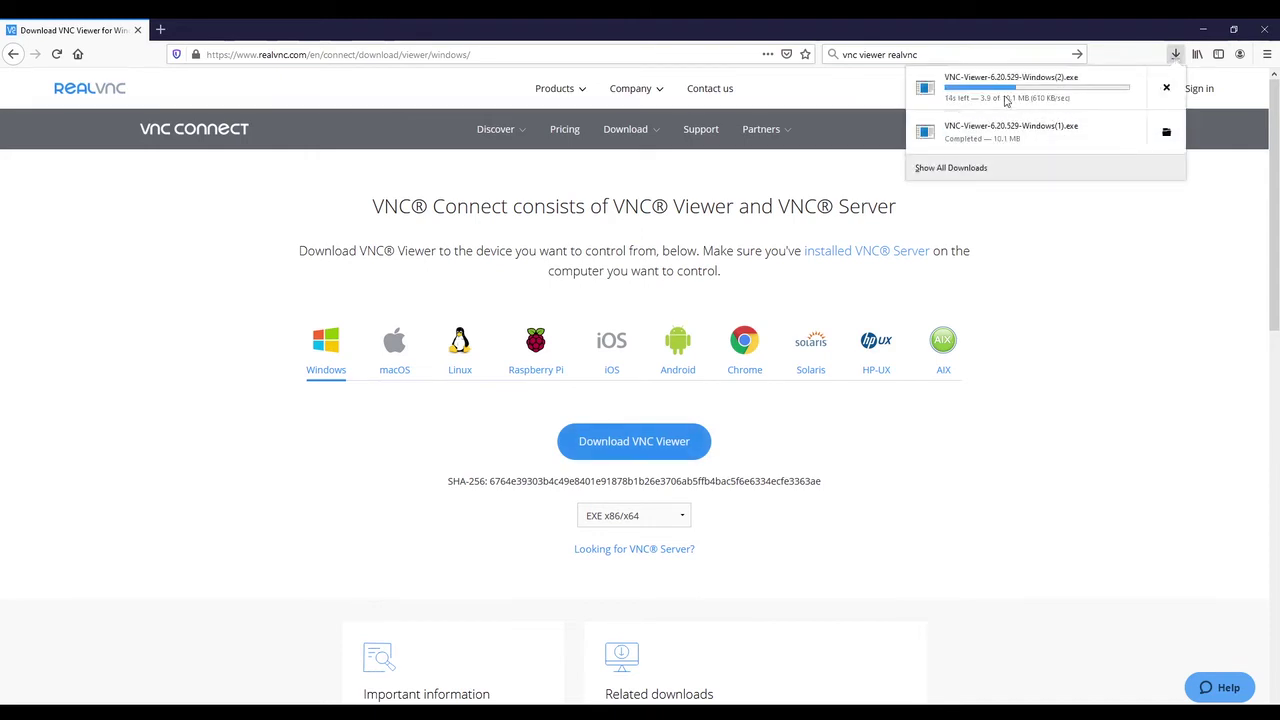
pyautogui.click(1062, 138)
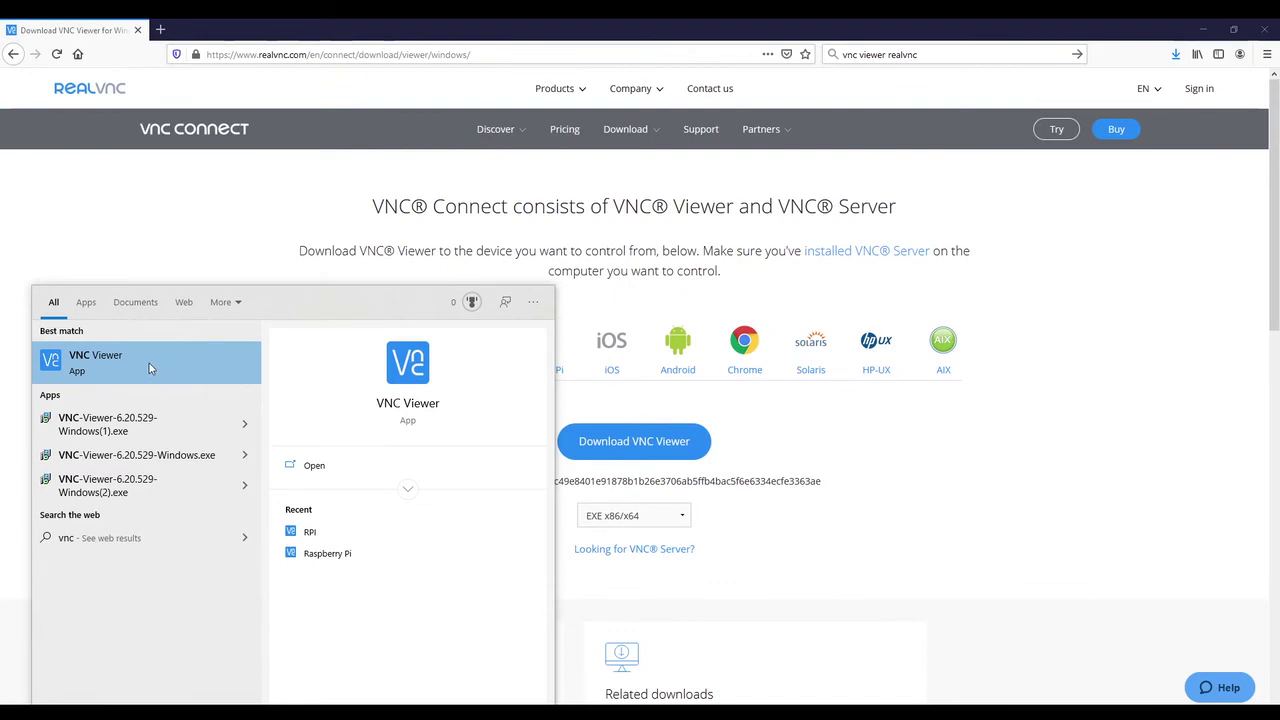
# Step: Launch VNC Viewer on the desktop with Firefox minimized, and check the PC's Wi-Fi connection
pyautogui.click(149, 368)
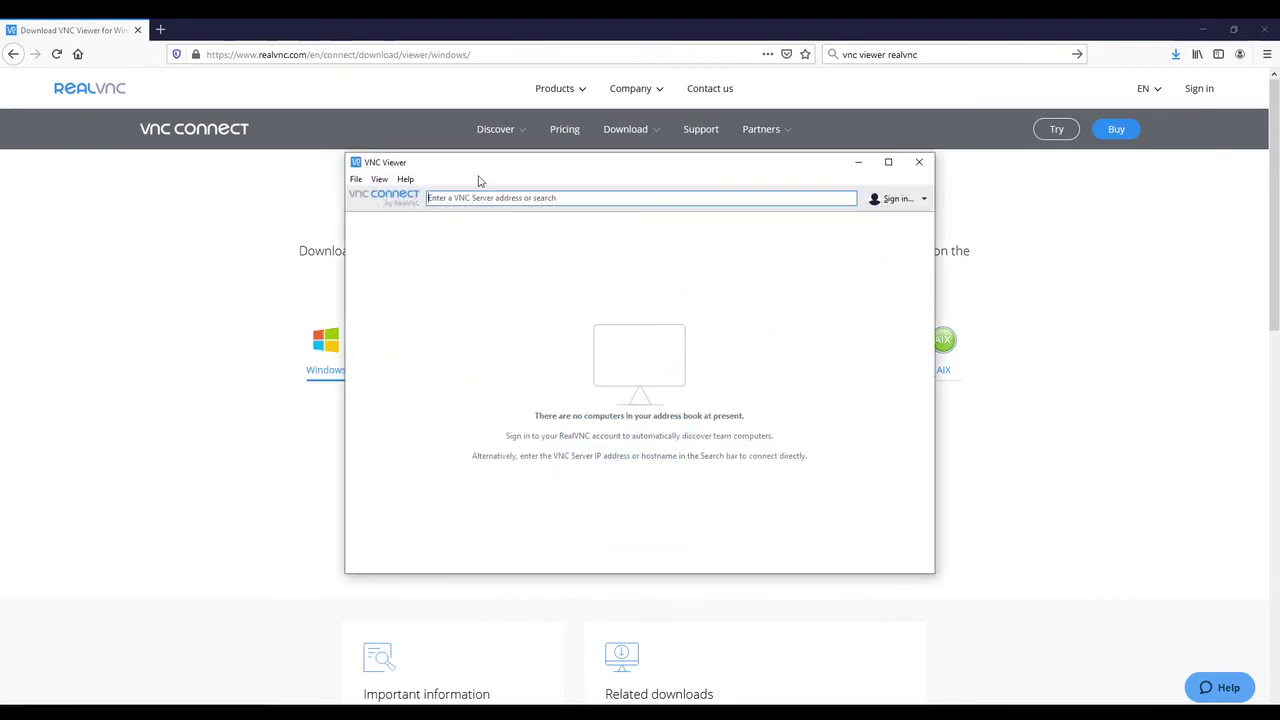
pyautogui.click(1203, 29)
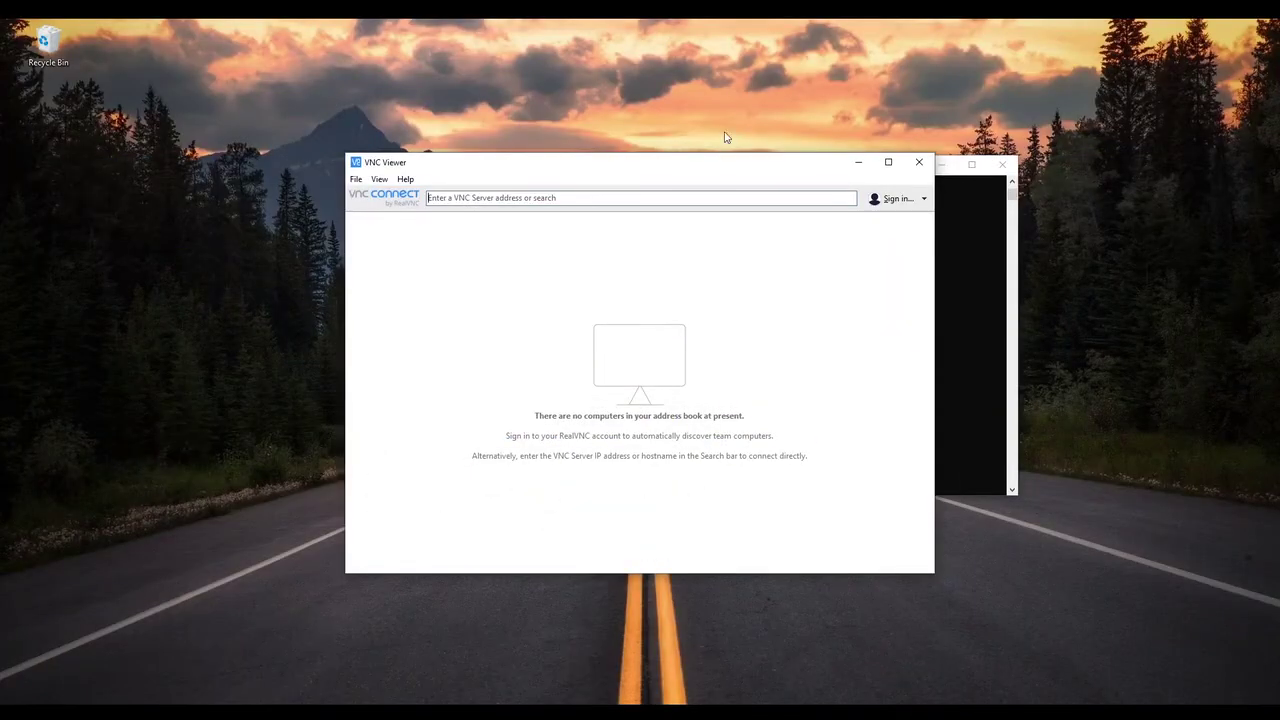
pyautogui.moveTo(621, 174); pyautogui.dragTo(662, 149)
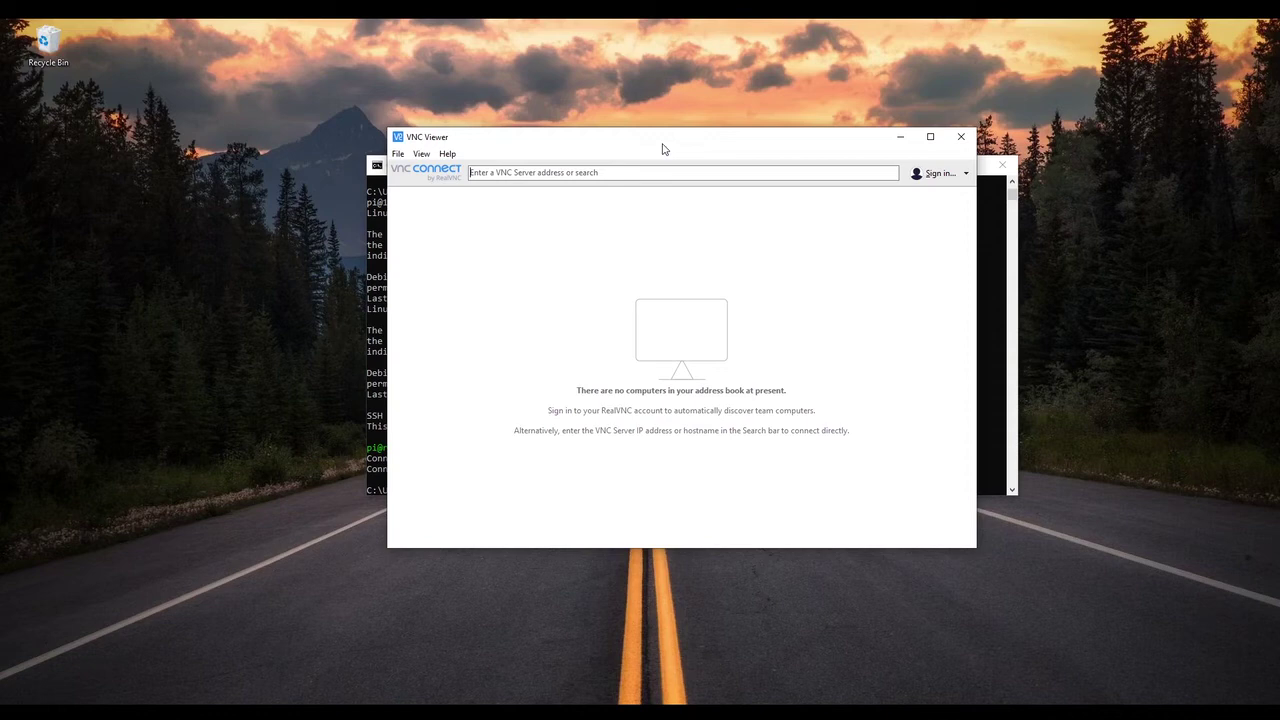
pyautogui.click(1185, 712)
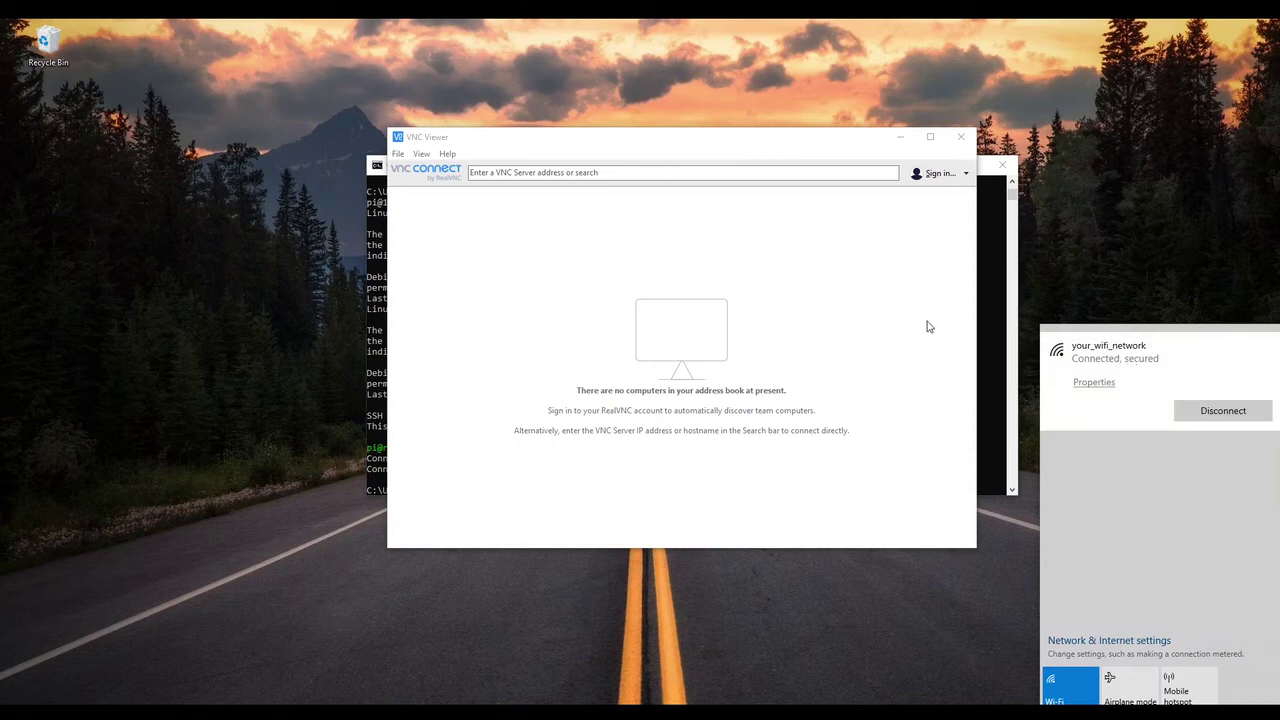
# Step: Start a new connection with 192.168.43.56 as the VNC Server address
pyautogui.click(889, 316)
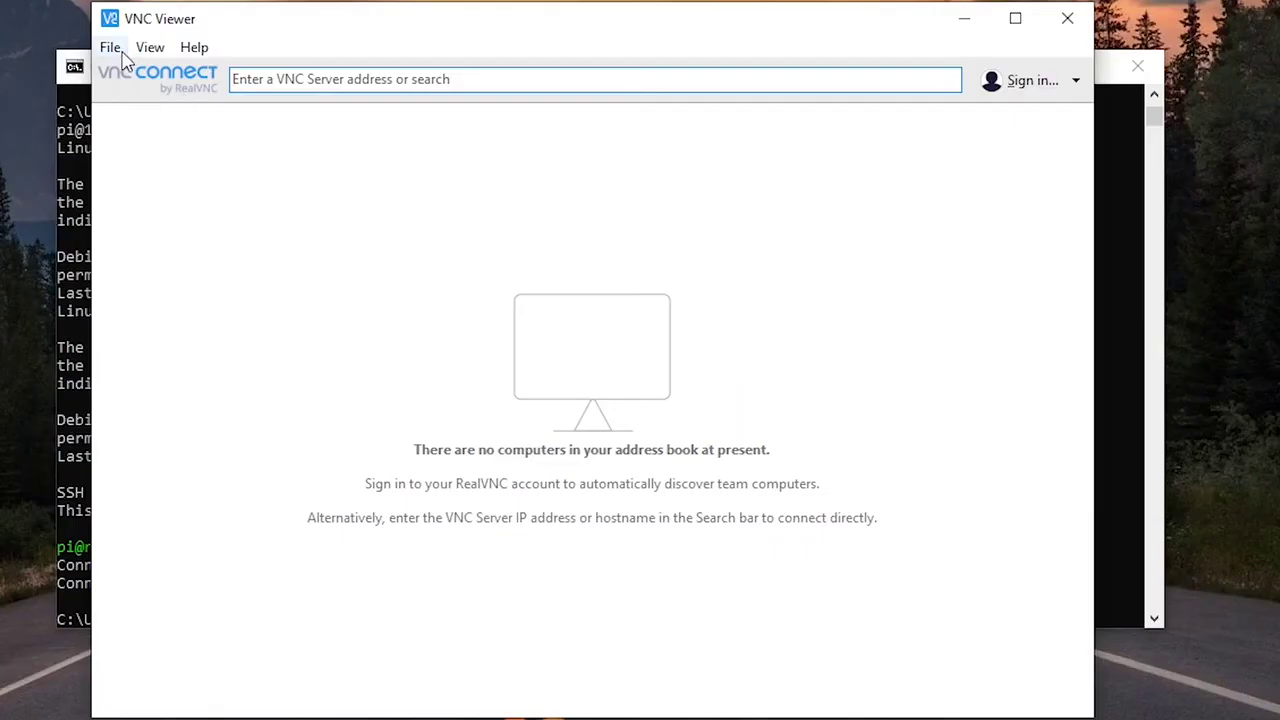
pyautogui.click(396, 154)
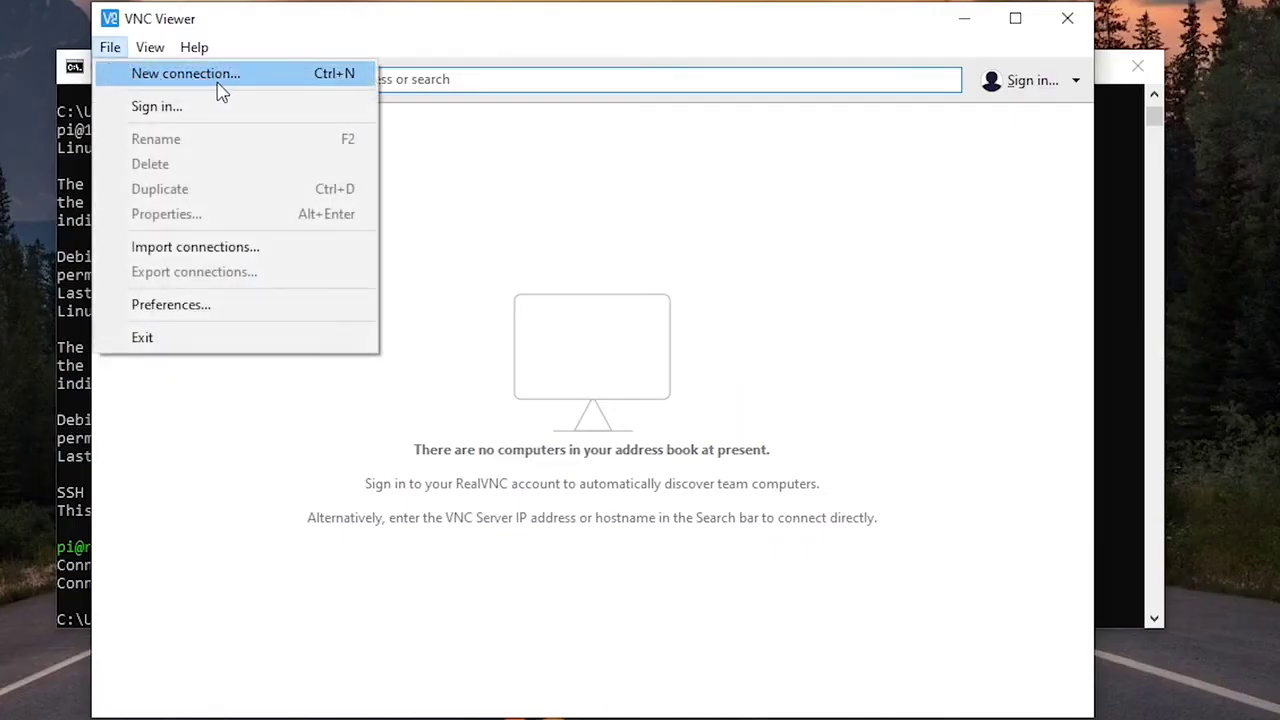
pyautogui.click(338, 74)
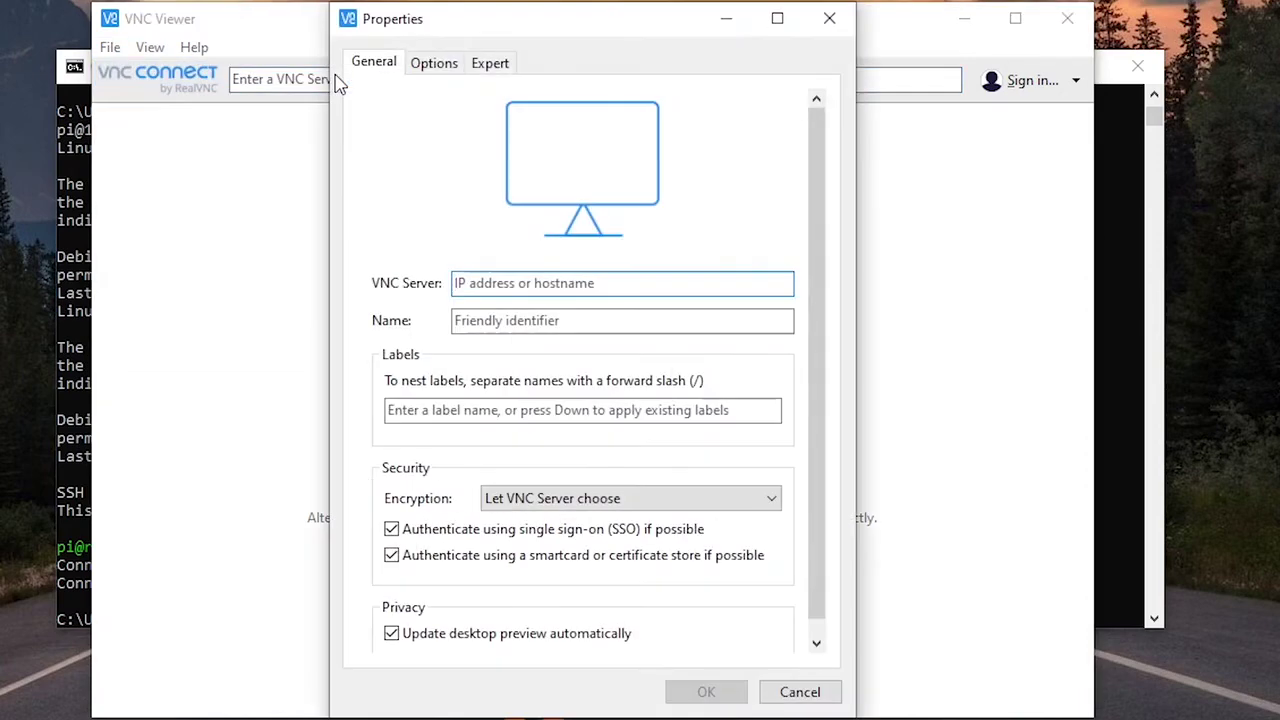
pyautogui.click(472, 283)
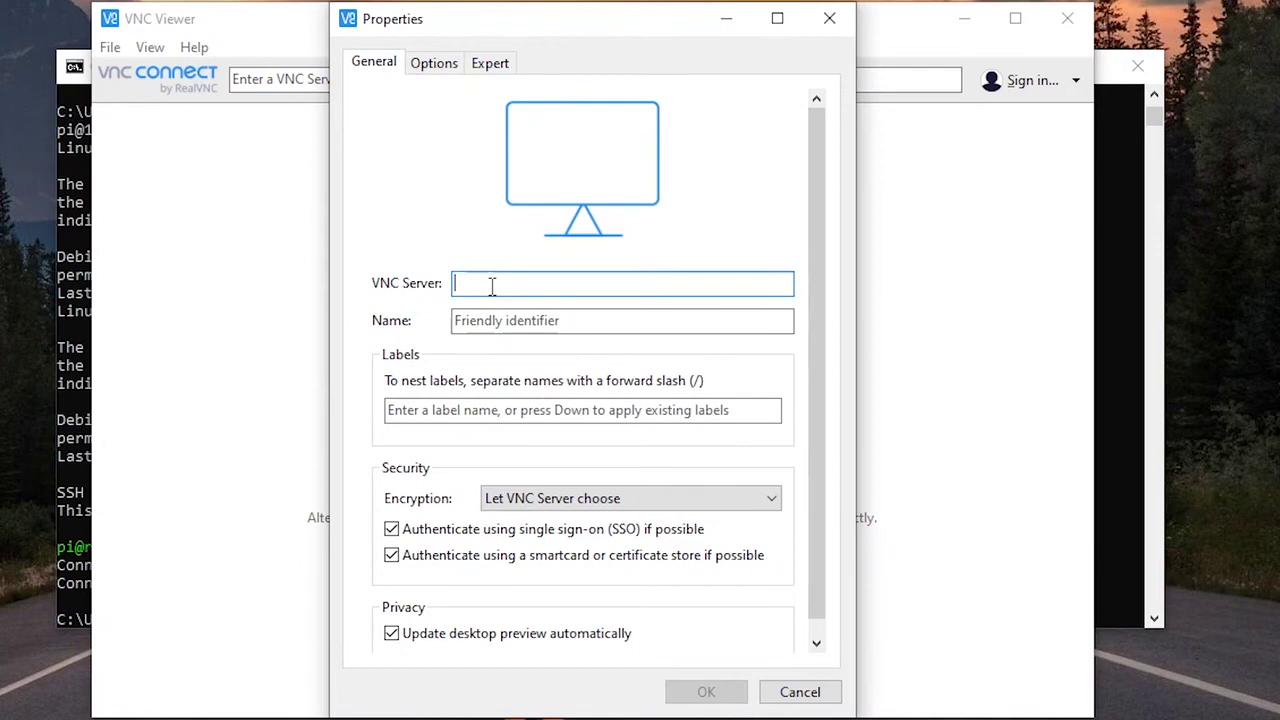
pyautogui.write('192')
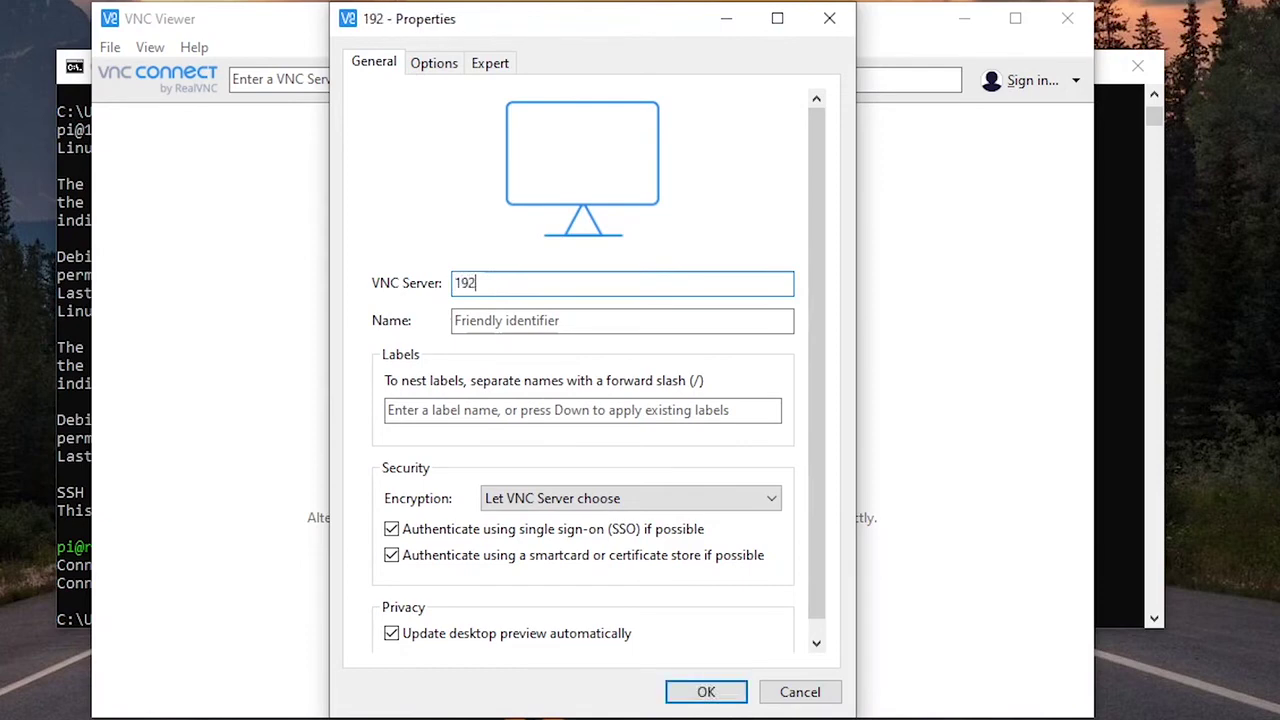
pyautogui.write('.16')
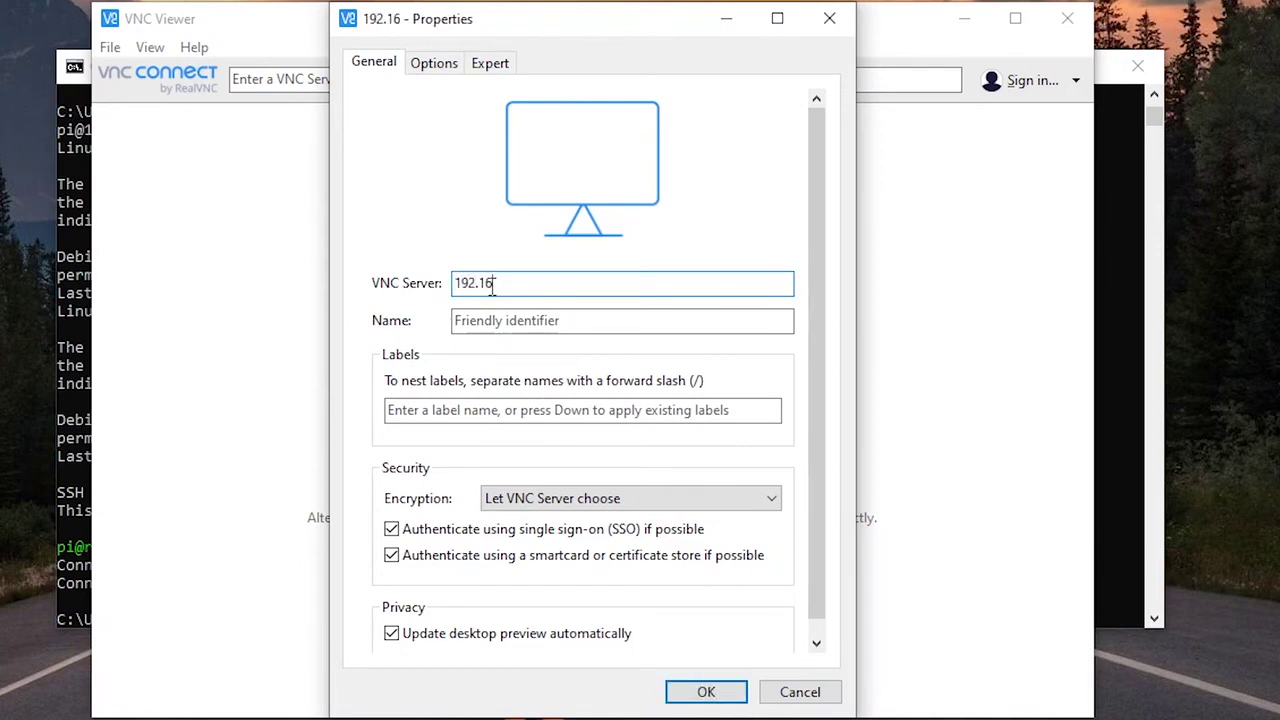
pyautogui.write('8.43.56')
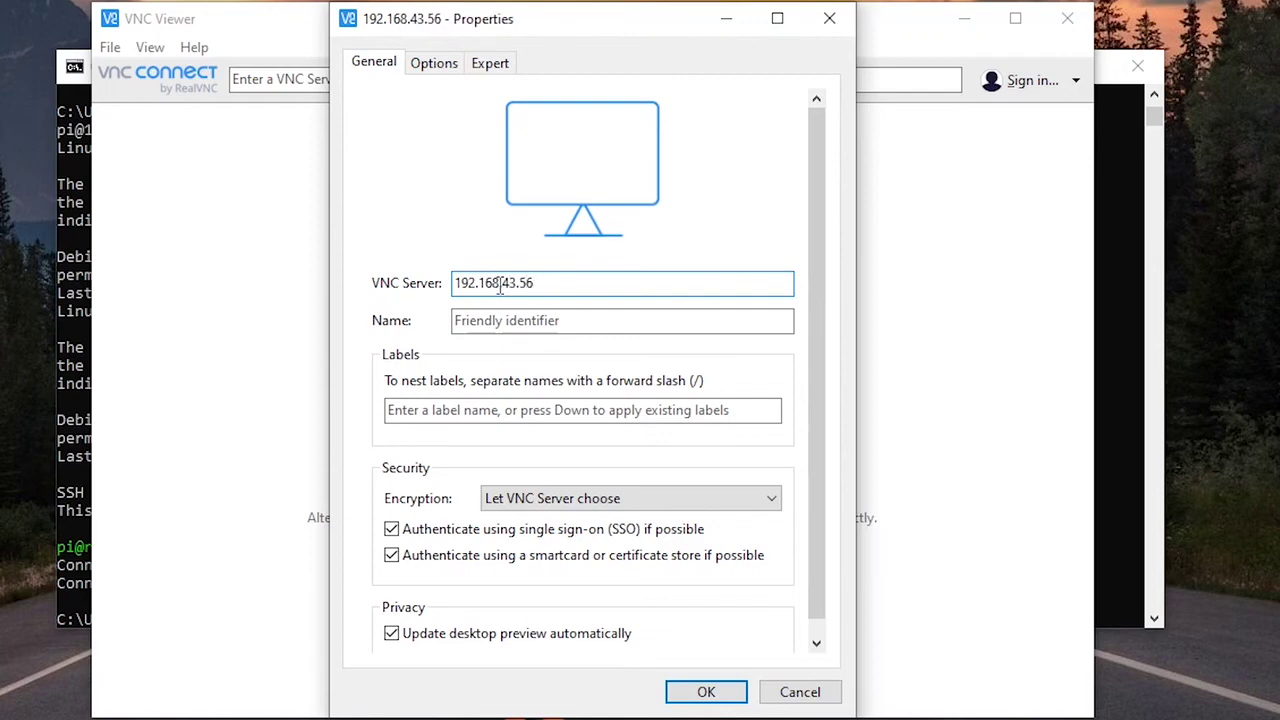
pyautogui.moveTo(556, 283); pyautogui.dragTo(455, 283)
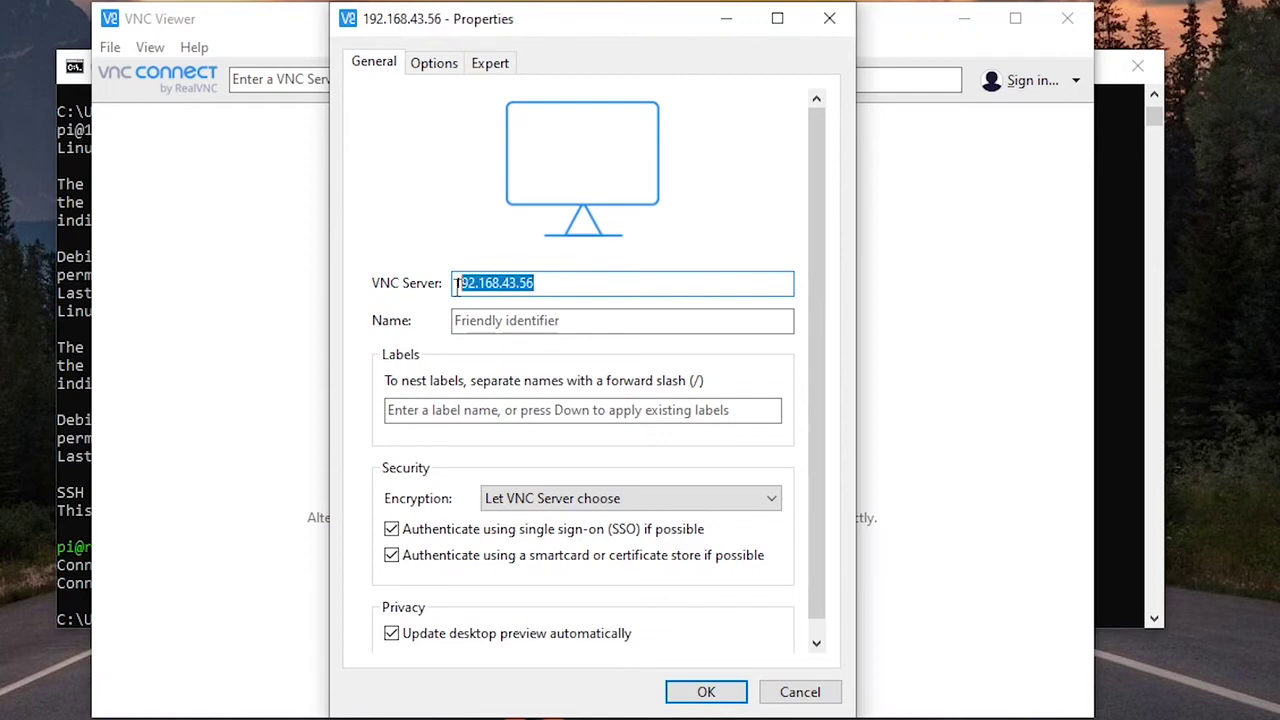
pyautogui.click(570, 283)
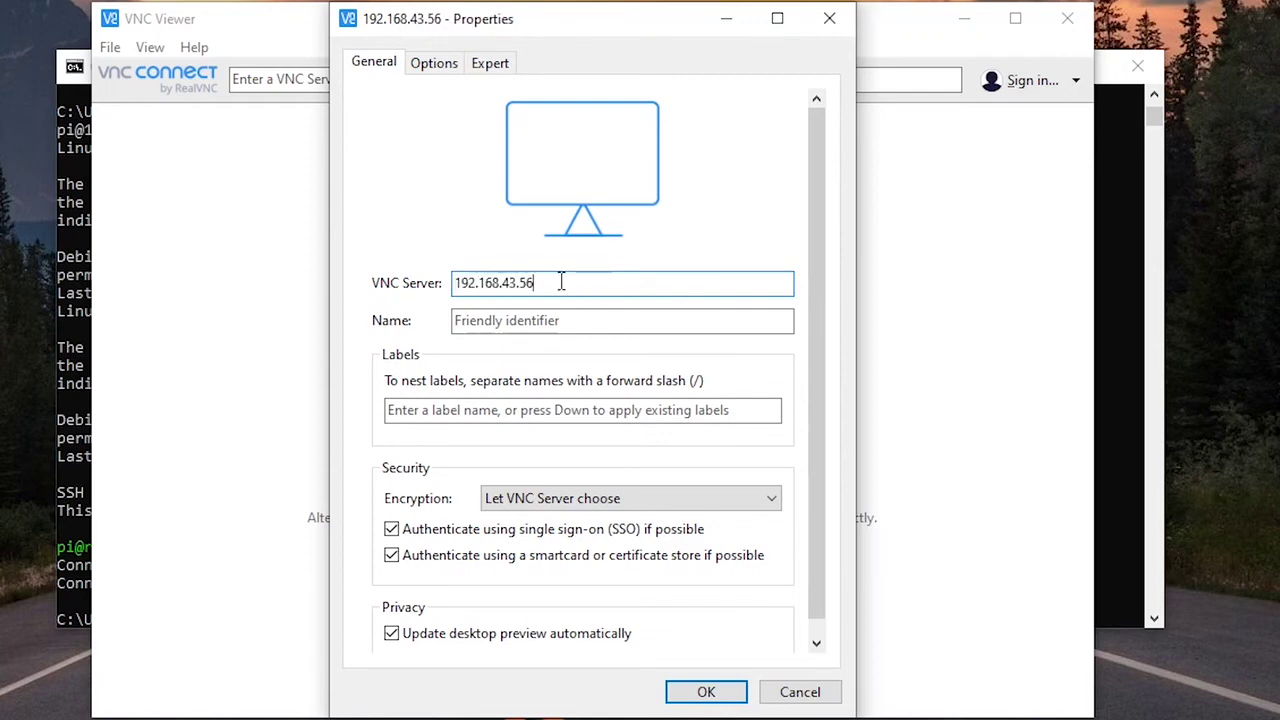
# Step: Name the connection 'Raspberry Pi' and save it to the address book
pyautogui.click(515, 321)
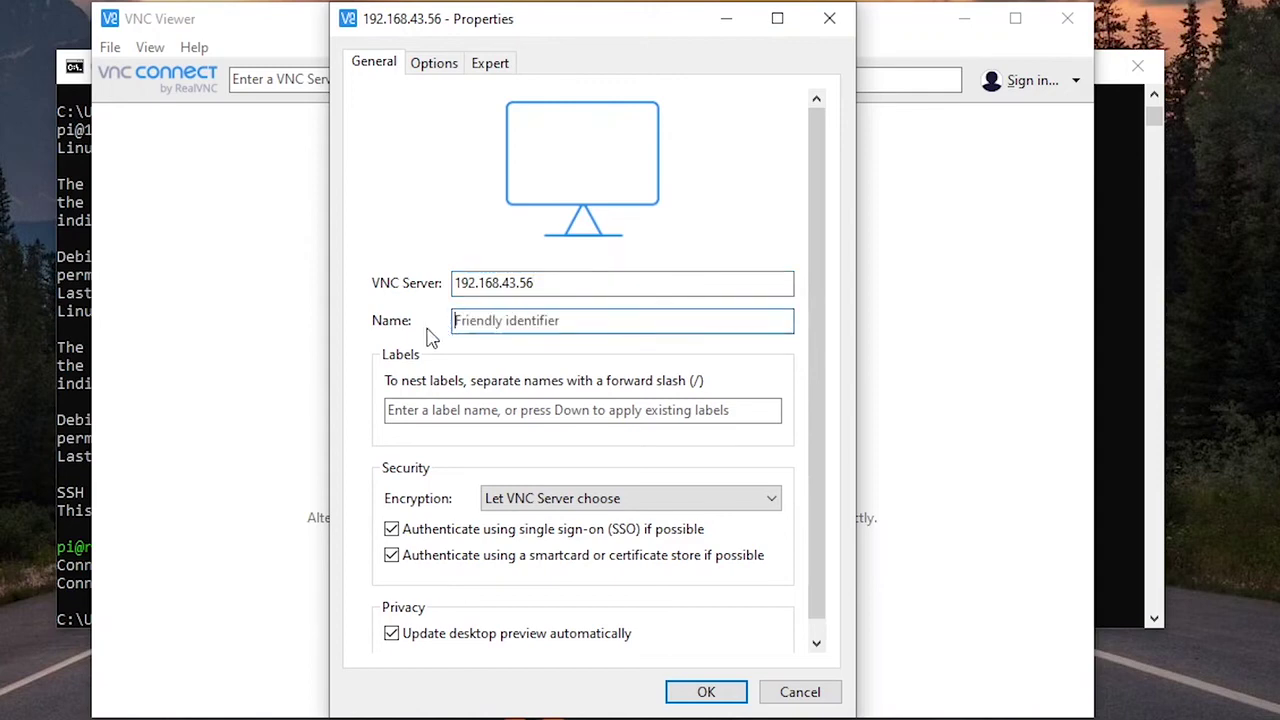
pyautogui.moveTo(527, 28); pyautogui.dragTo(567, 30)
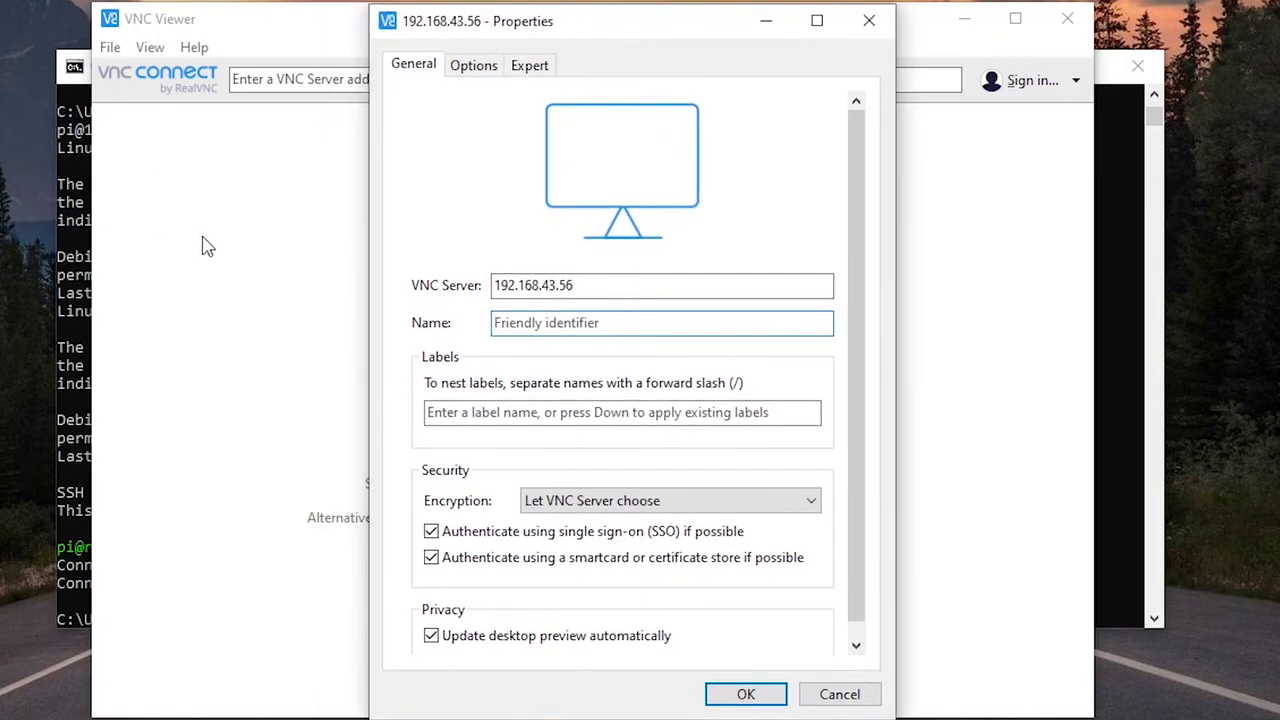
pyautogui.click(533, 330)
pyautogui.write('Ras')
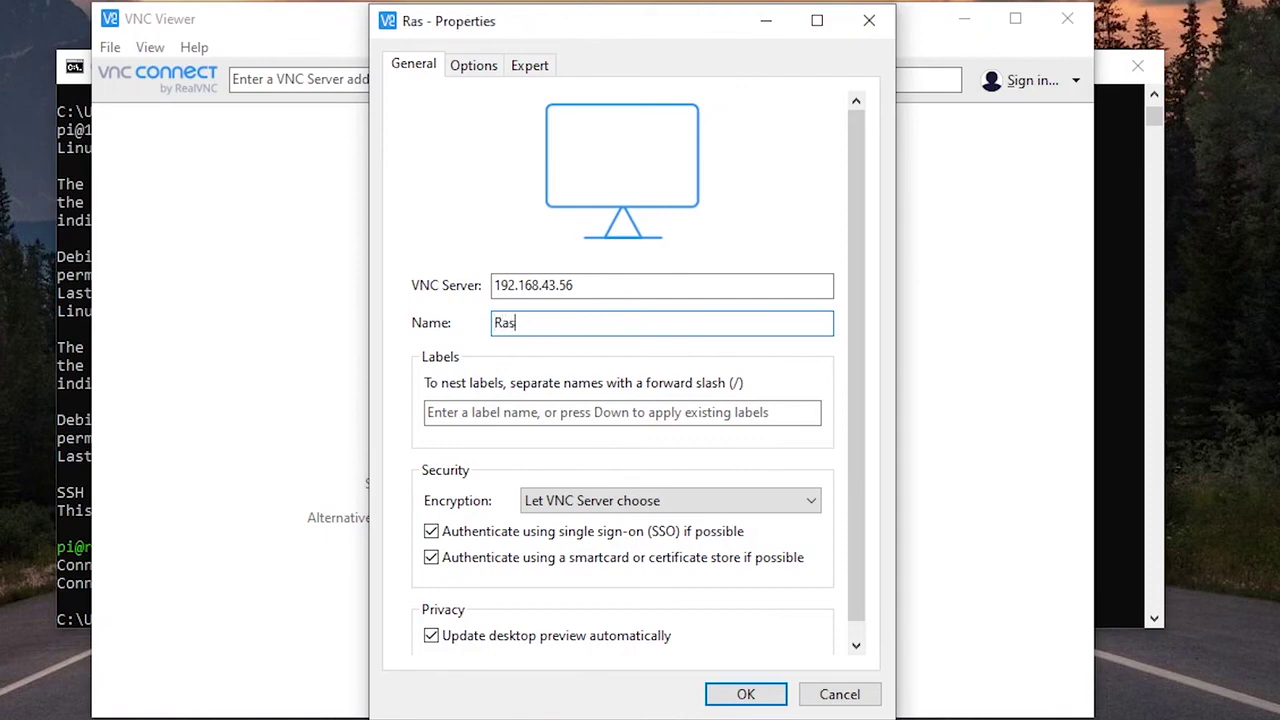
pyautogui.write('pberry Pi')
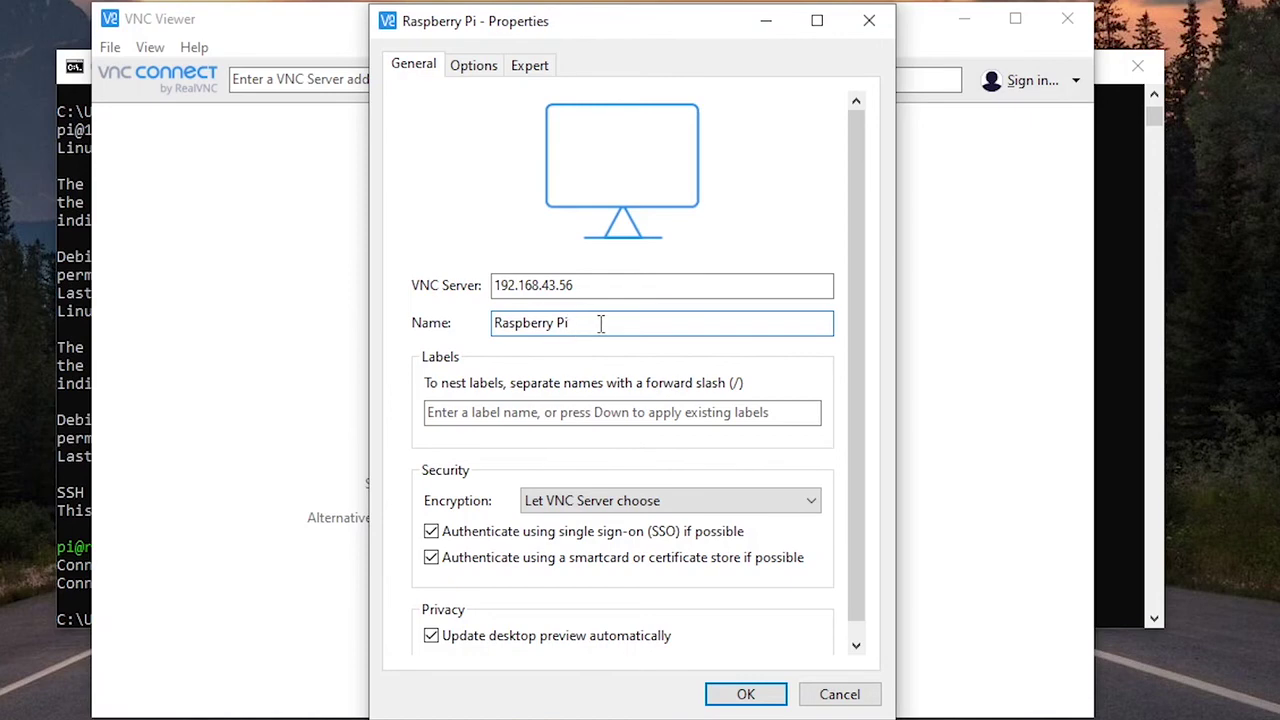
pyautogui.click(734, 700)
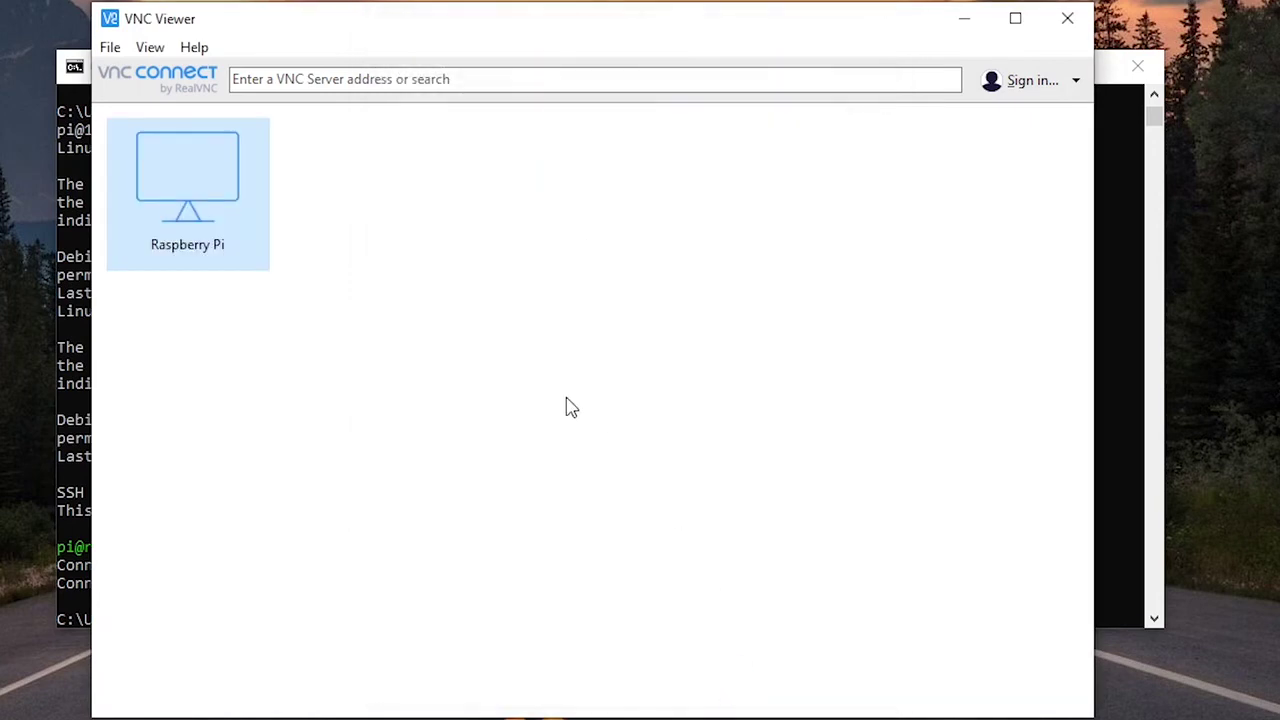
# Step: Connect to the Raspberry Pi entry and accept its changed server identity
pyautogui.doubleClick(203, 183)
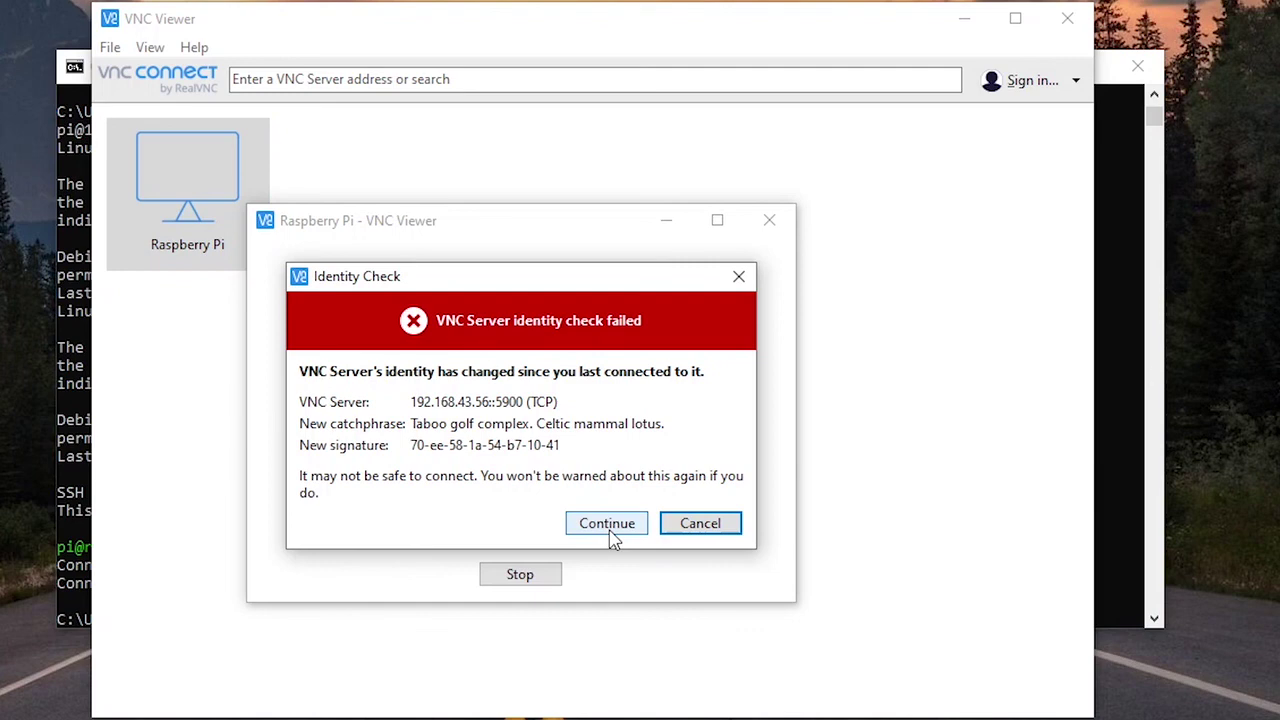
pyautogui.click(607, 533)
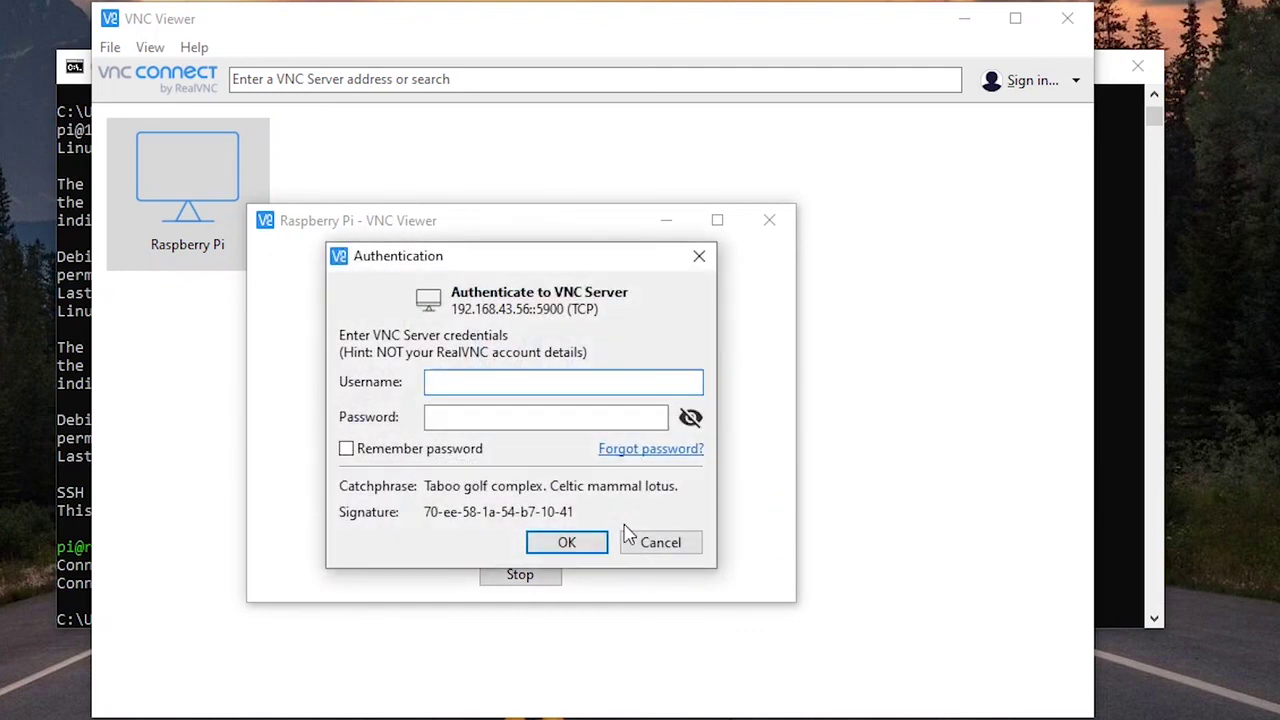
pyautogui.moveTo(508, 257); pyautogui.dragTo(511, 261)
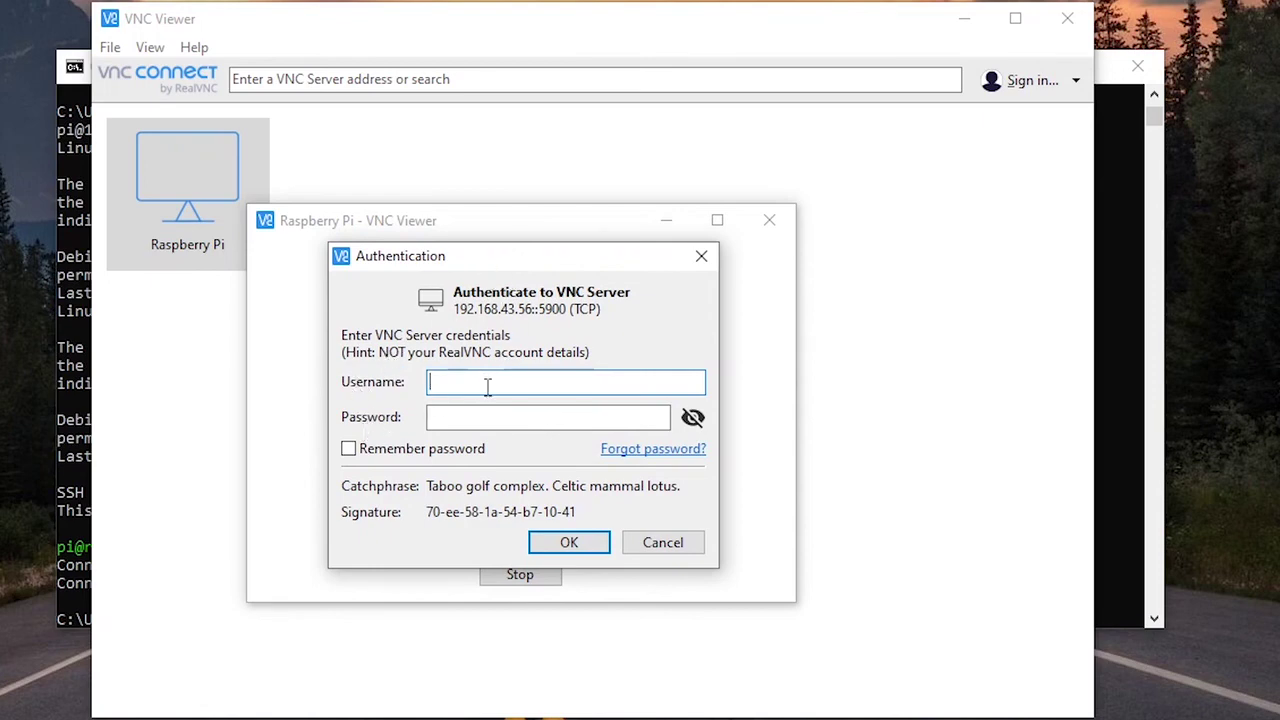
# Step: Enter the pi user's username and password, briefly revealing the password to verify it
pyautogui.write('pi')
pyautogui.press('Tab')
pyautogui.write('raspberry')
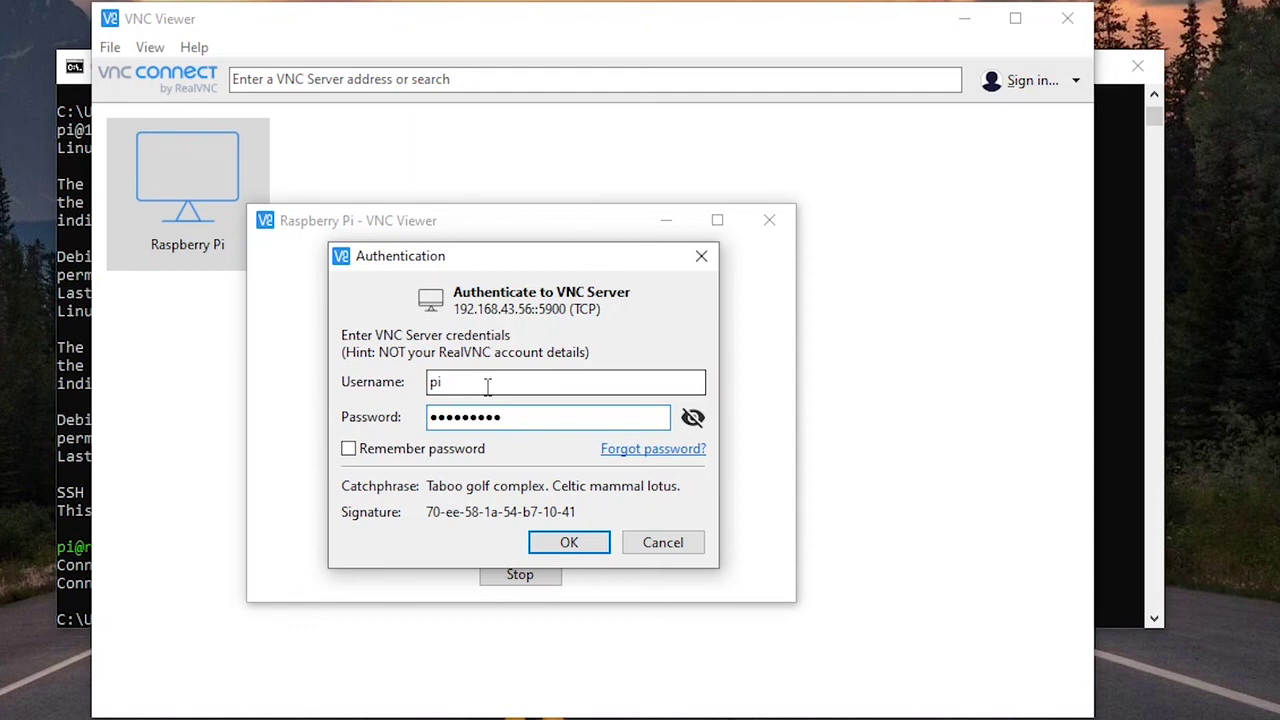
pyautogui.click(693, 418)
pyautogui.click(693, 418)
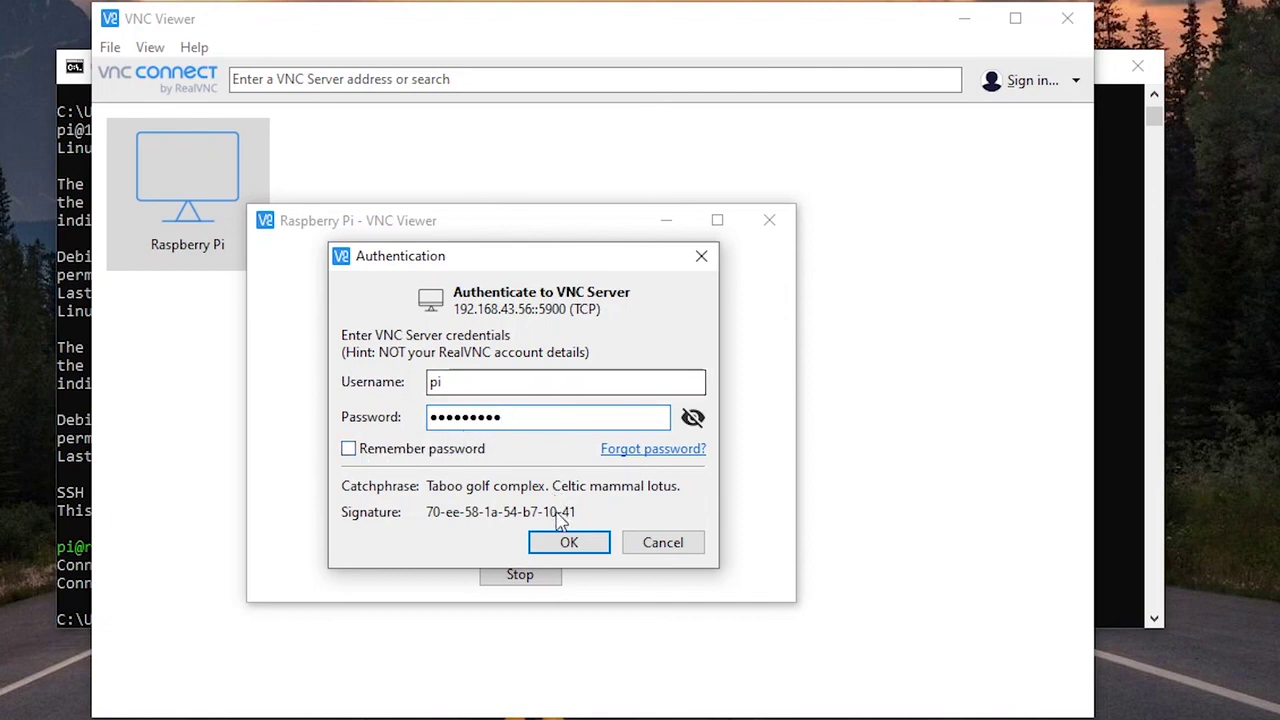
# Step: Confirm the credentials to open the Raspberry Pi desktop in VNC Viewer
pyautogui.click(563, 546)
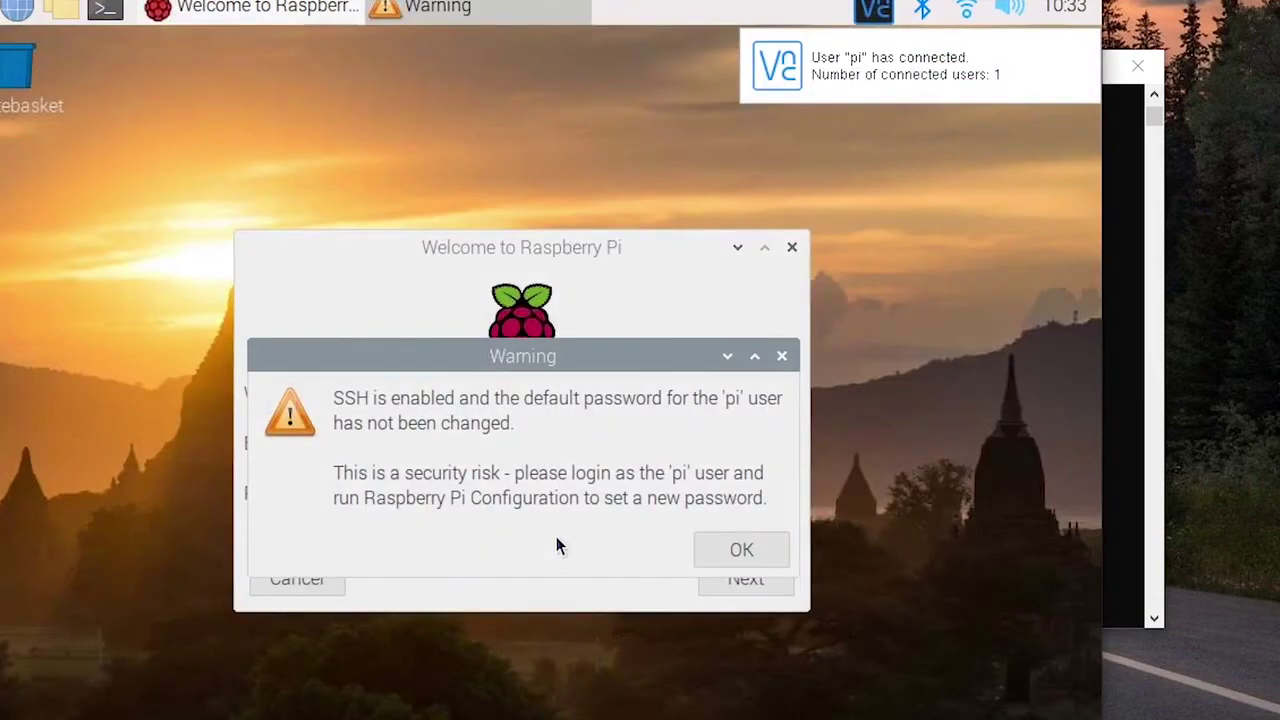